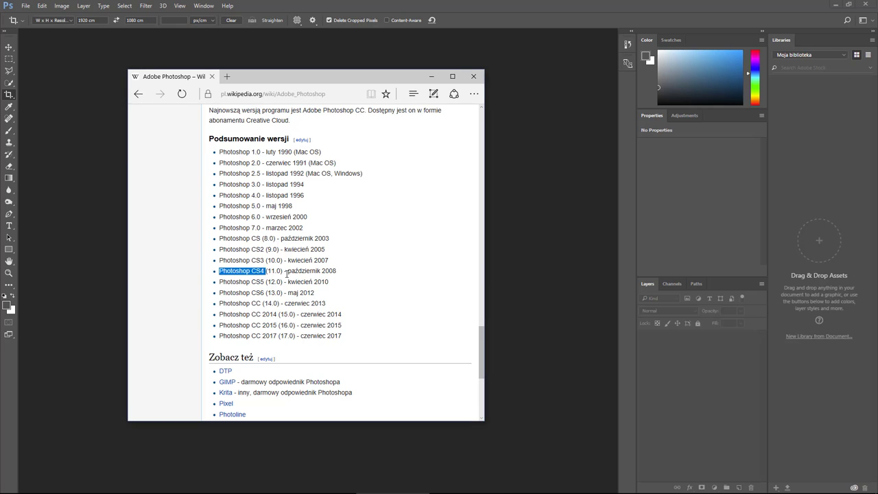
- Select the Photoshop CS4 (11.0) entry in Edge, then close the browser
drag(219, 271, 338, 272)
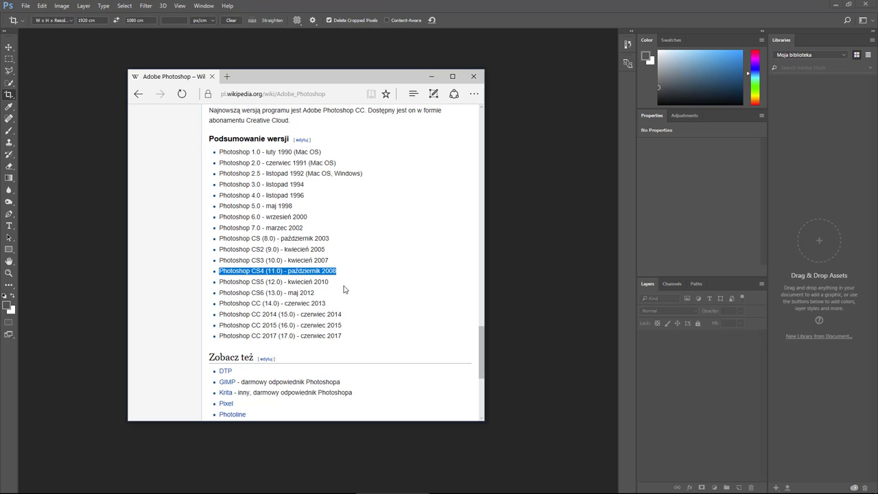
click(533, 226)
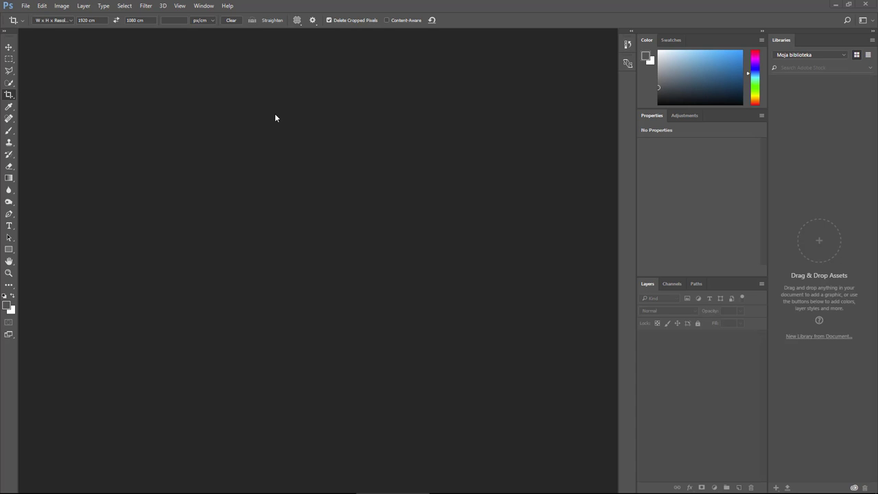
click(29, 6)
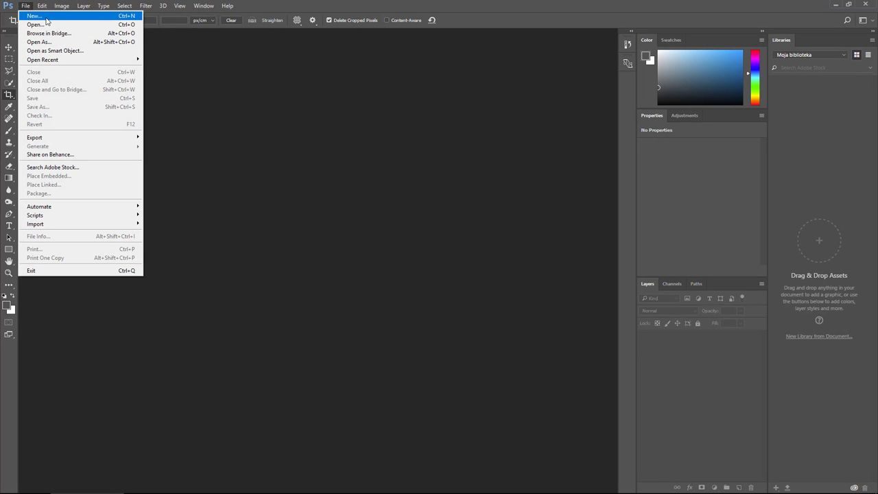
click(224, 111)
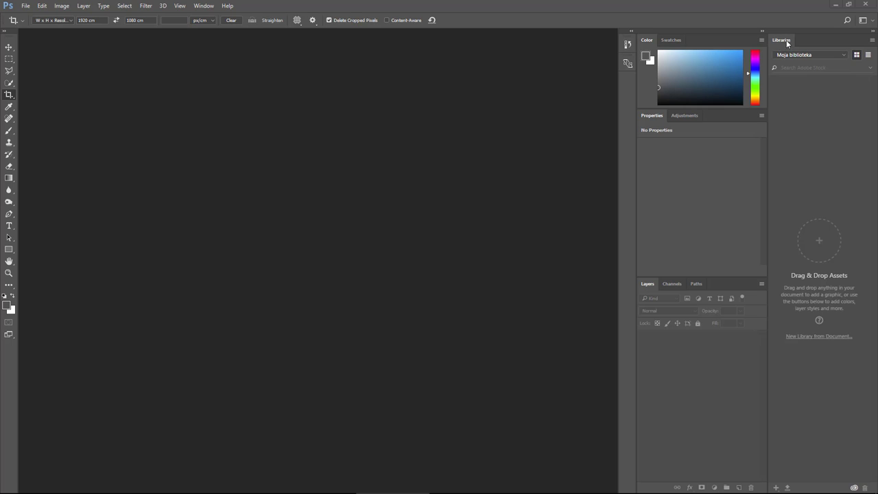
- Remove the Libraries panel from the dock and make the Color panel shorter
drag(786, 40, 374, 63)
click(466, 63)
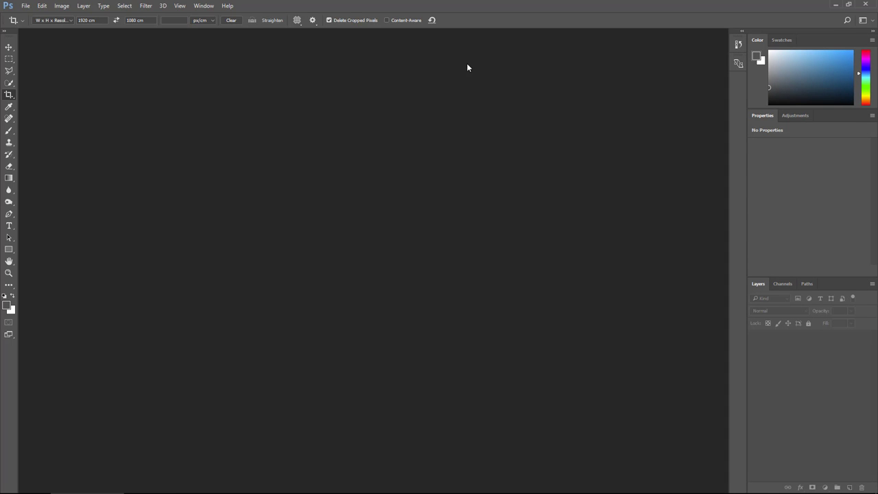
click(781, 40)
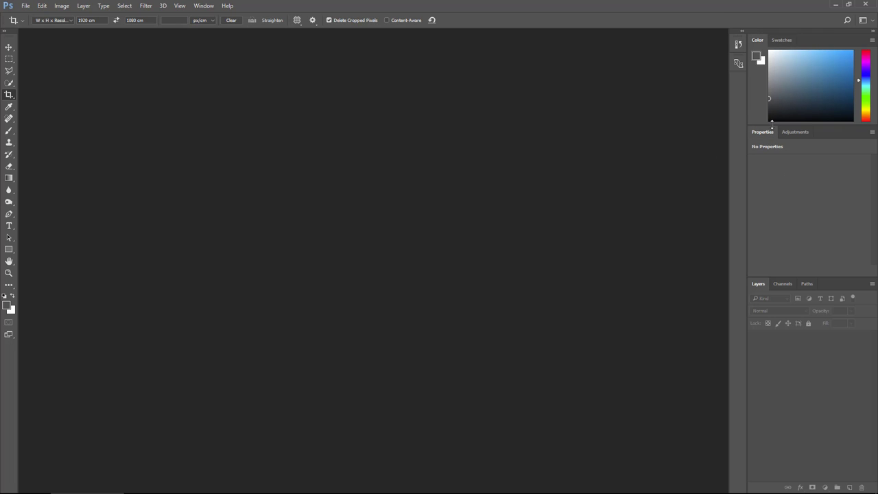
drag(772, 126, 772, 85)
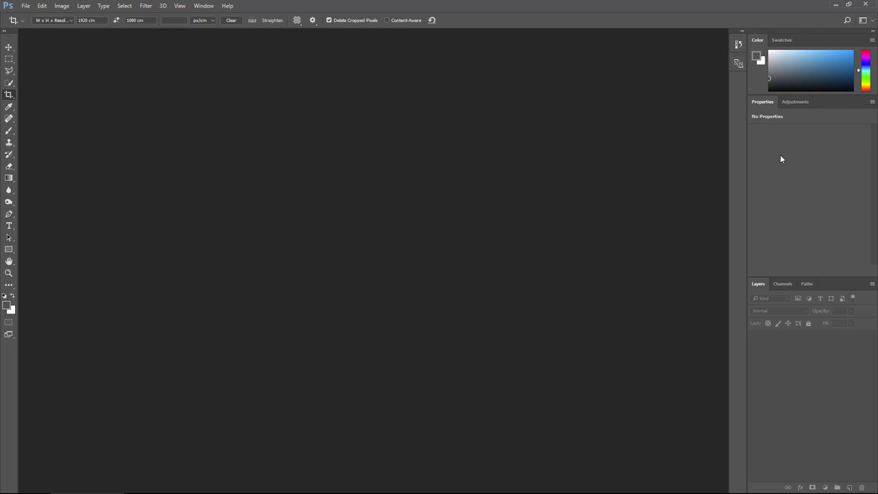
- Narrow the right-hand panel column, leaving Adjustments showing beside Properties
click(790, 104)
click(759, 102)
click(788, 102)
click(794, 104)
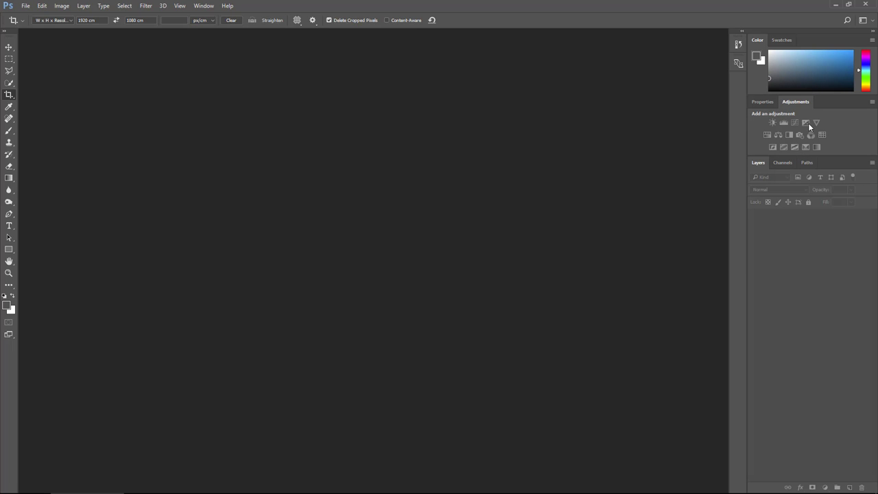
drag(746, 121, 766, 124)
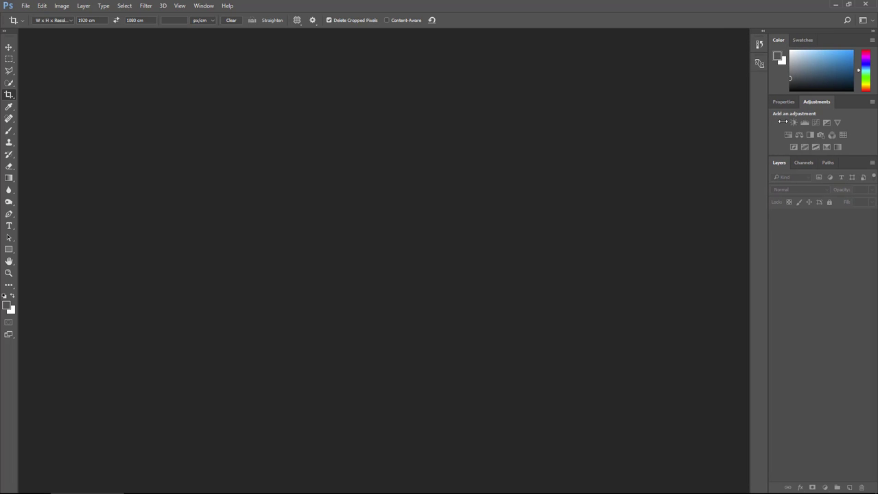
click(785, 102)
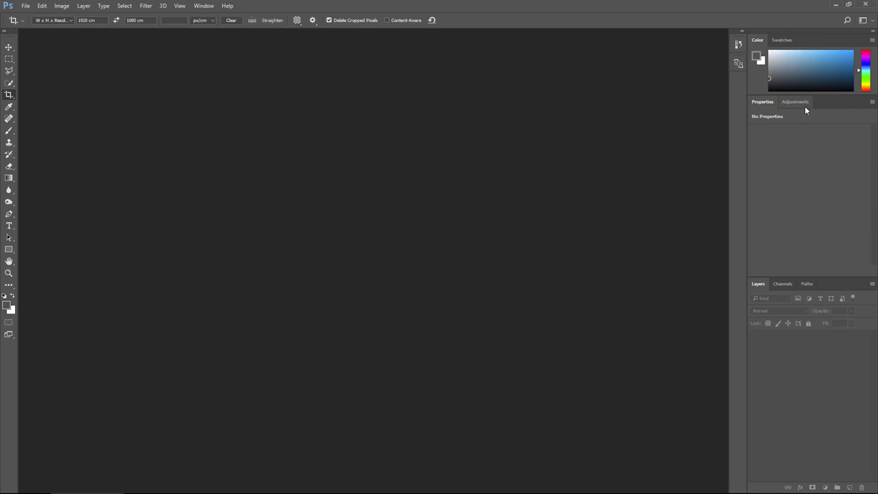
click(798, 103)
- Remove the Paths and Channels panels from the Layers group
right_click(790, 103)
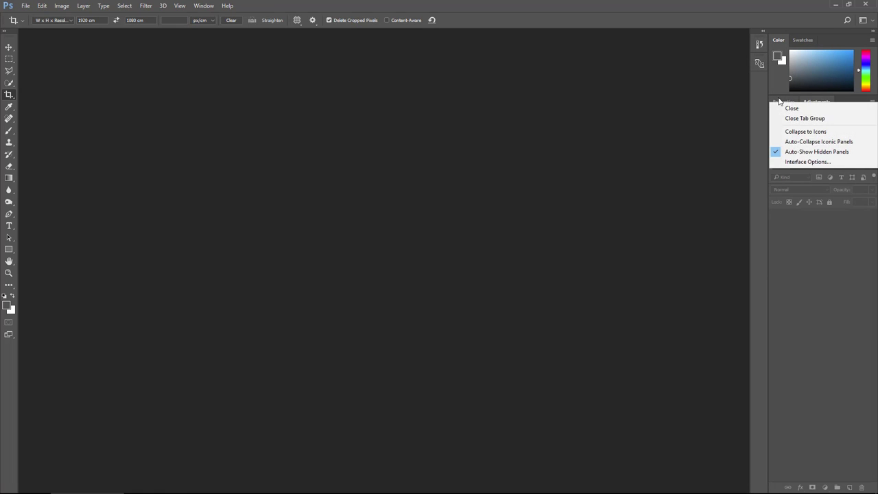
click(813, 102)
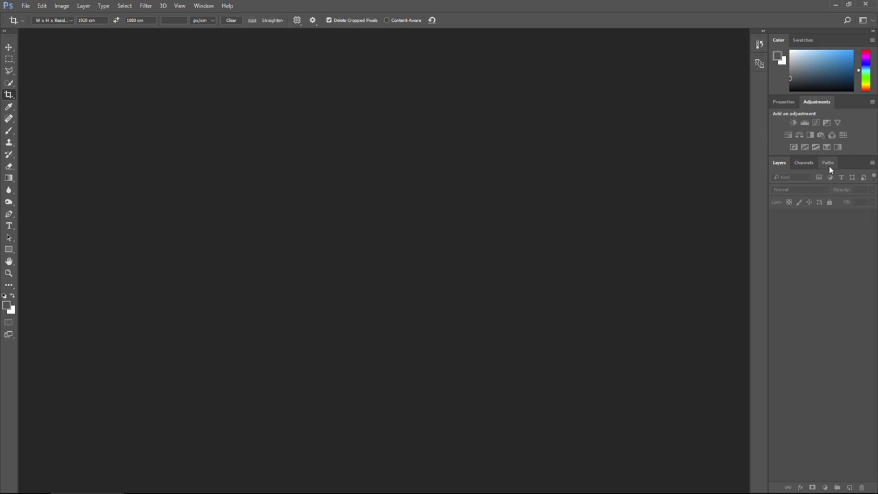
right_click(828, 163)
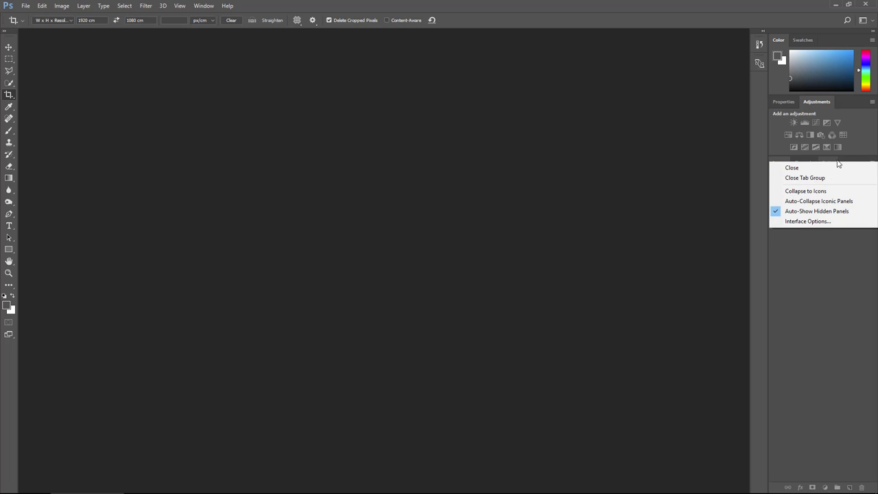
drag(832, 159, 587, 155)
click(619, 152)
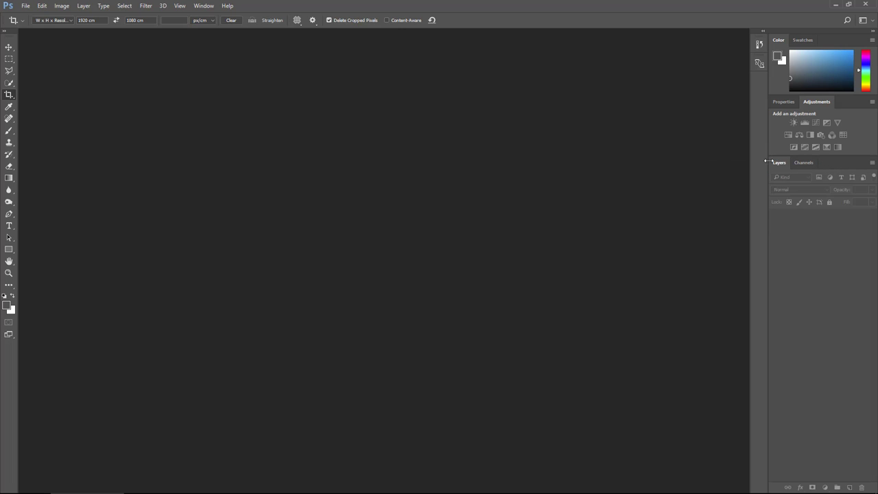
drag(803, 163, 609, 142)
click(607, 138)
- Group History with Layers, keep Layers in front, and remove the last collapsed panel
click(760, 46)
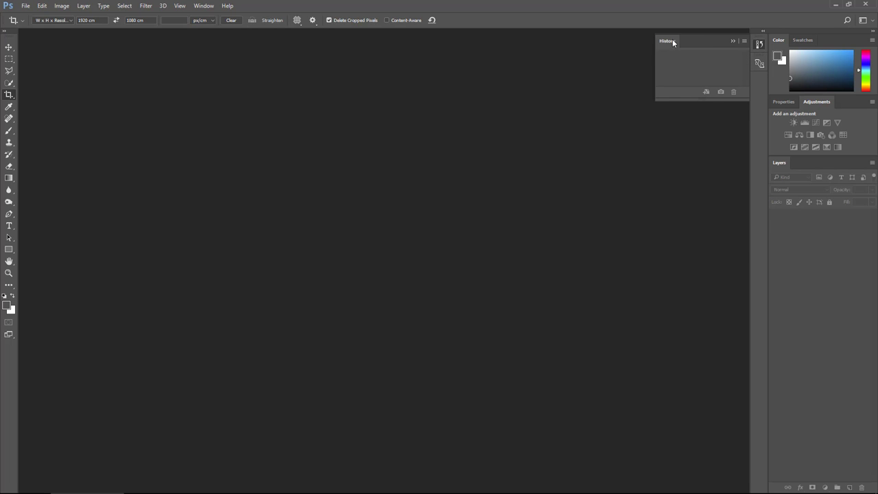
mouse_move(672, 39)
mouse_down()
mouse_move(496, 114)
mouse_move(804, 164)
mouse_move(788, 208)
mouse_up()
click(781, 165)
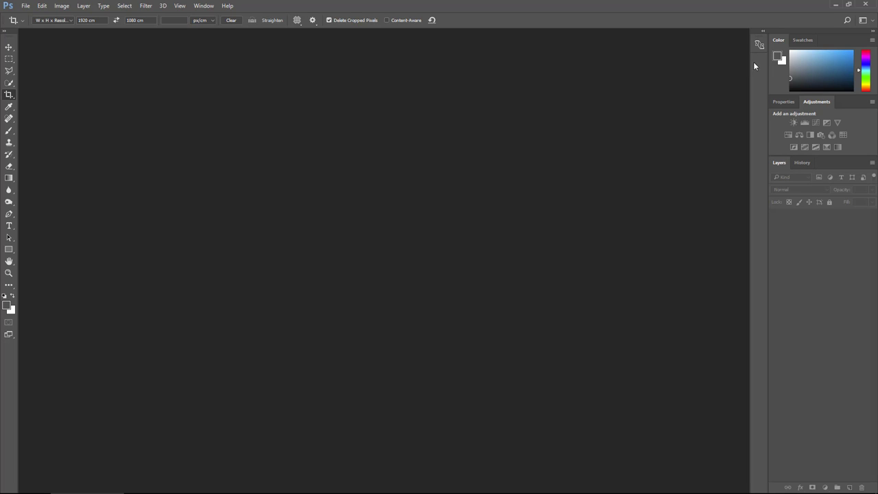
mouse_move(758, 45)
mouse_down()
mouse_move(543, 102)
mouse_move(553, 89)
mouse_up()
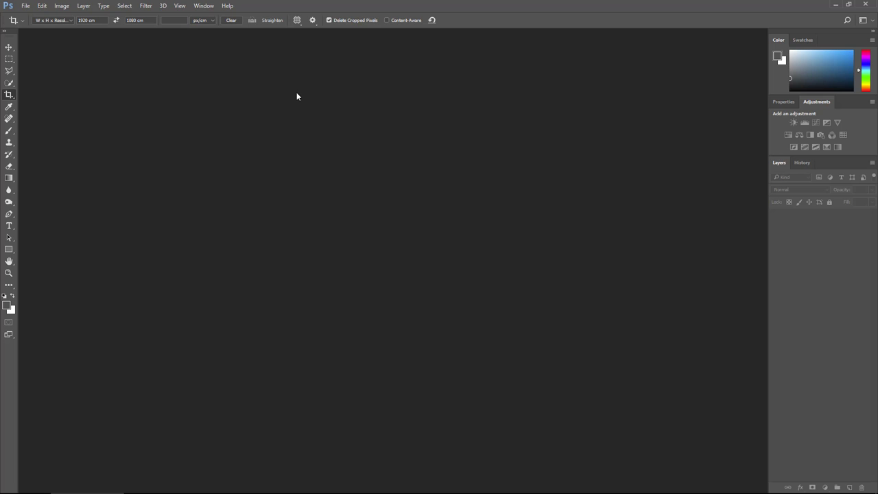
- Add the Brush panel from the Window menu and leave it collapsed in the dock
click(205, 6)
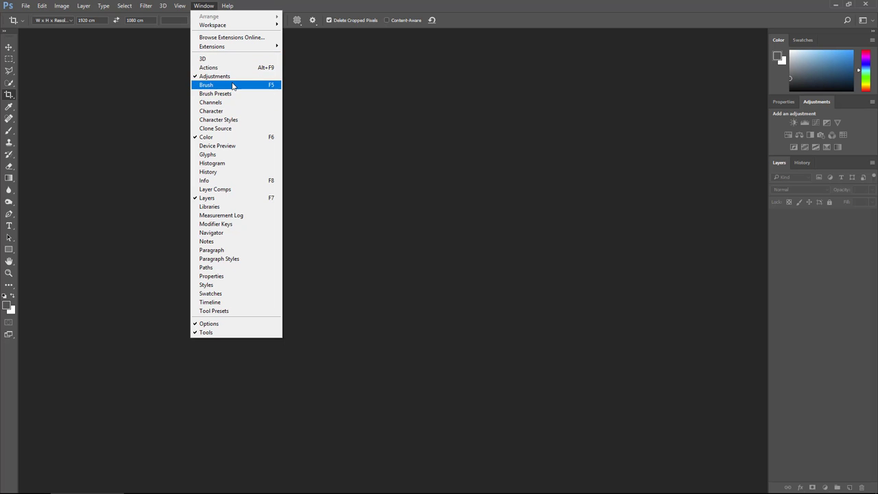
click(230, 84)
click(759, 45)
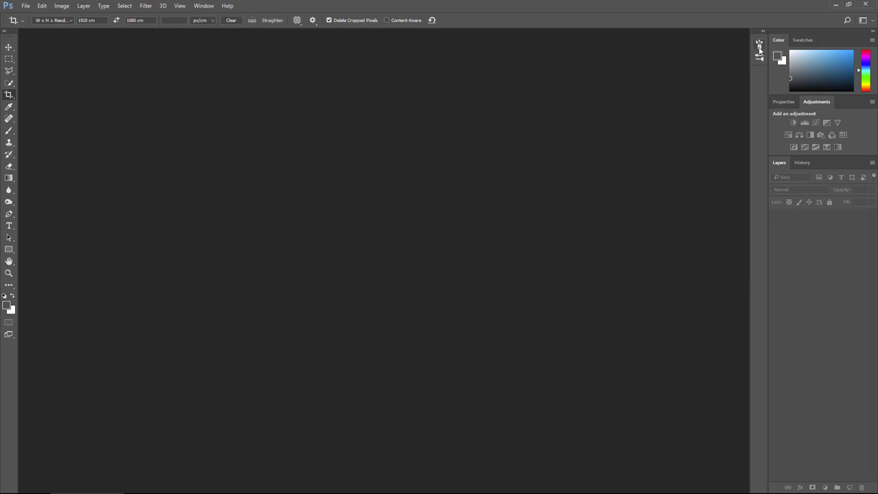
click(760, 45)
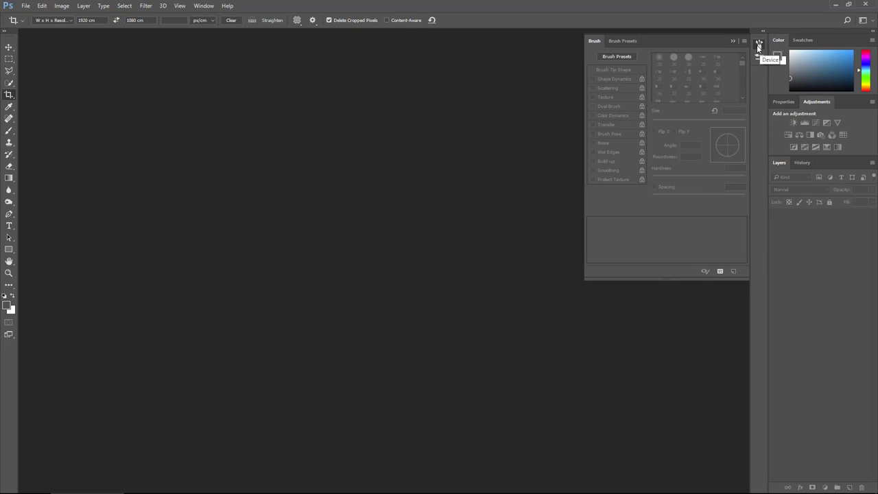
click(760, 46)
click(759, 57)
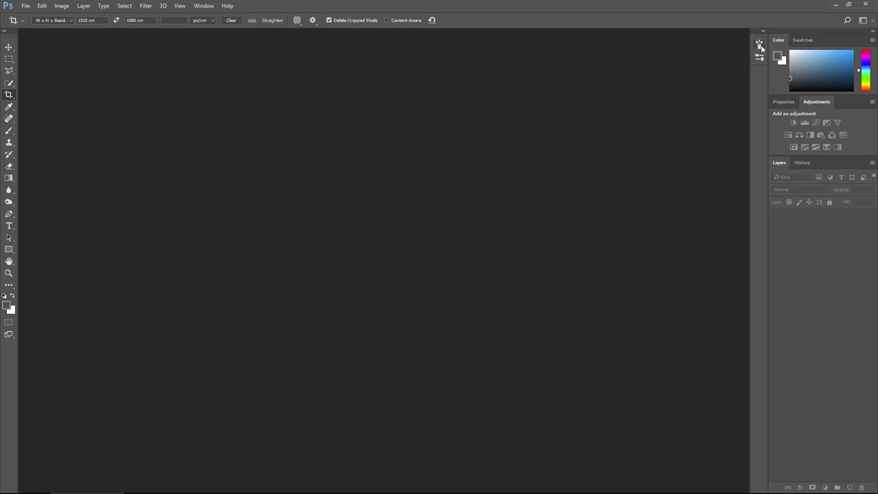
click(760, 44)
click(760, 46)
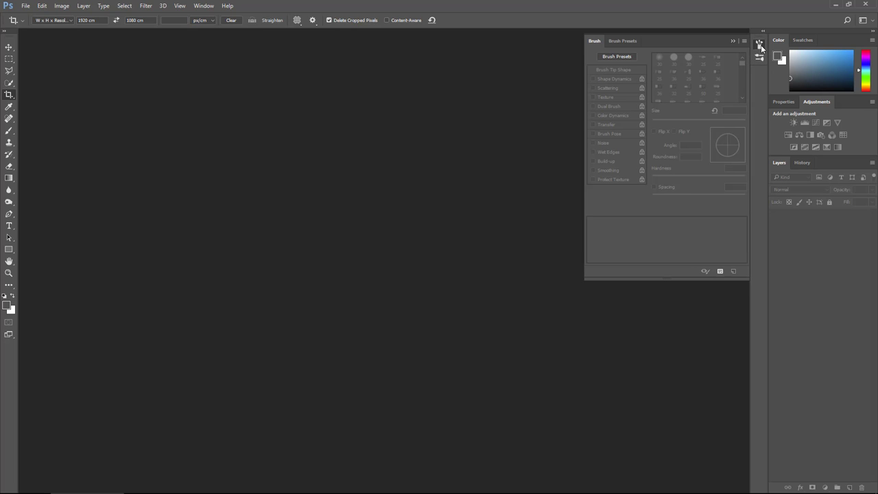
click(759, 46)
click(759, 46)
- Add the Character and Paragraph panels as collapsed icons in the dock
click(204, 5)
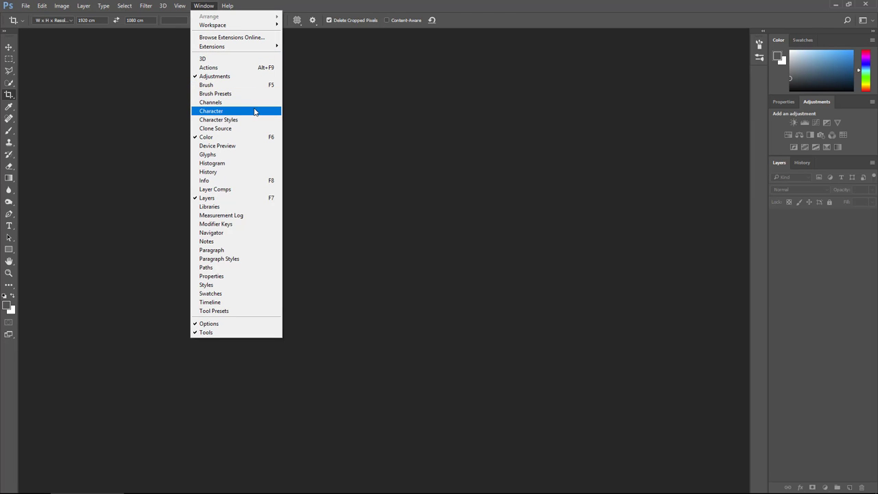
click(254, 112)
click(759, 76)
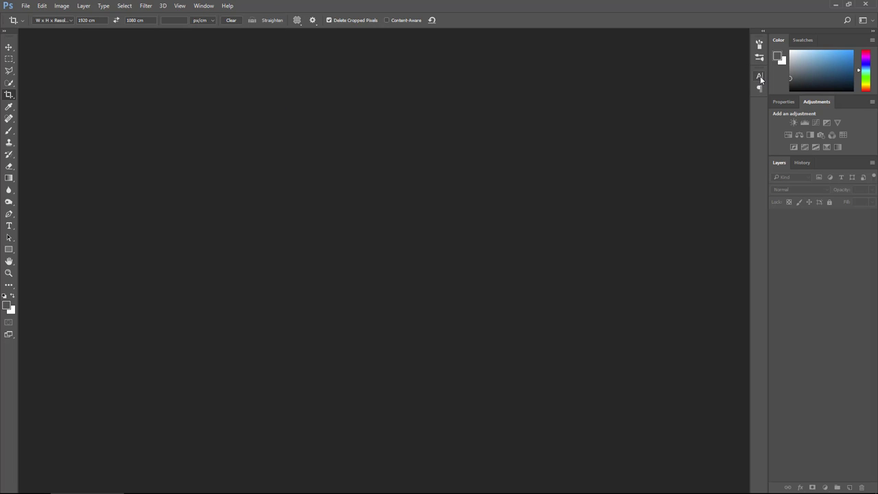
click(759, 76)
click(760, 87)
click(693, 72)
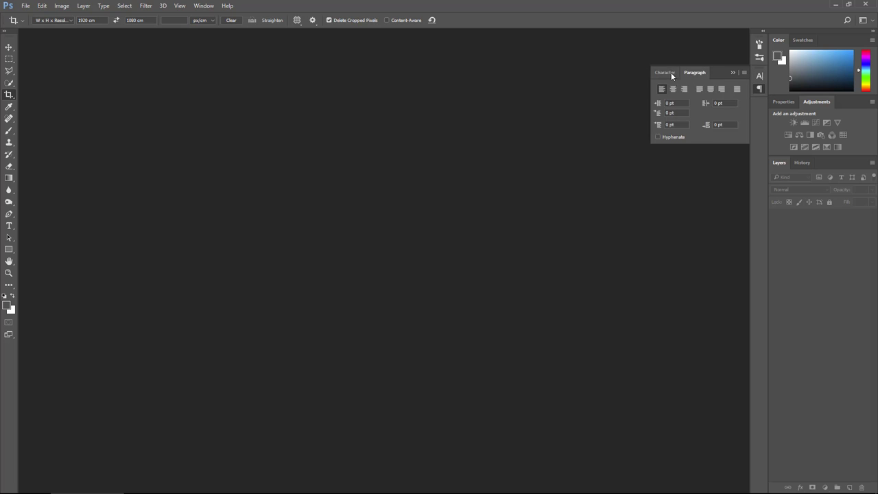
click(664, 73)
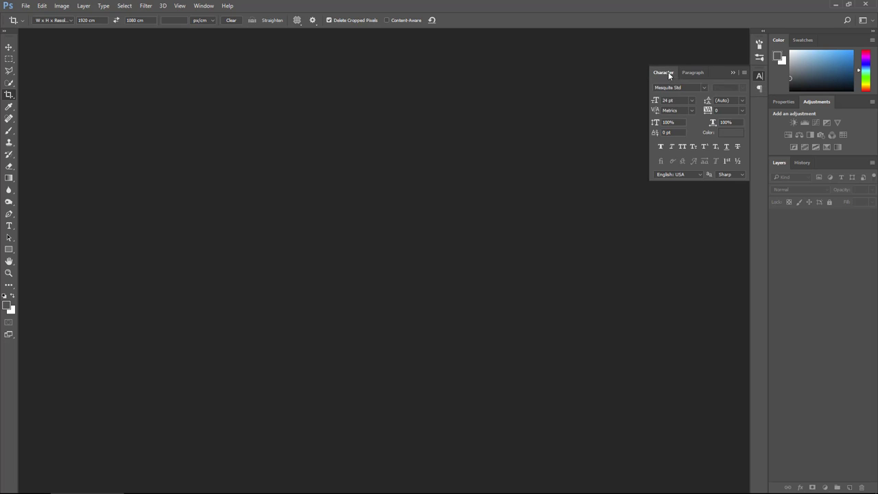
click(759, 76)
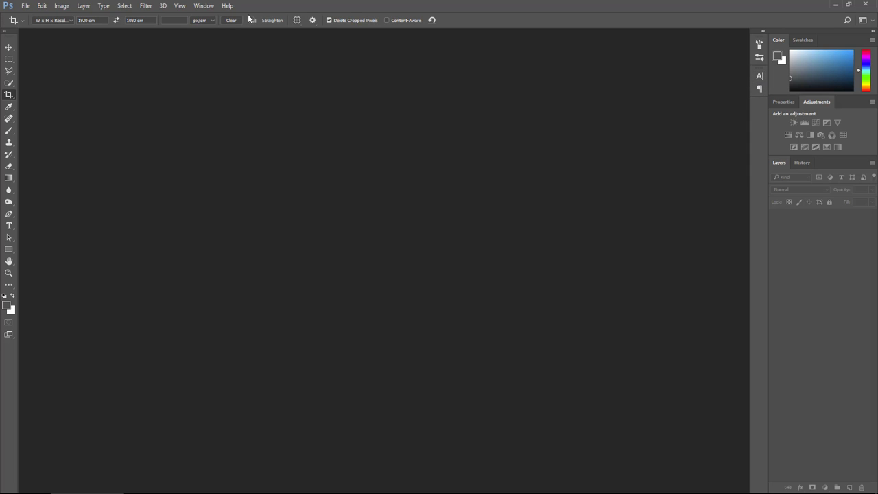
click(204, 6)
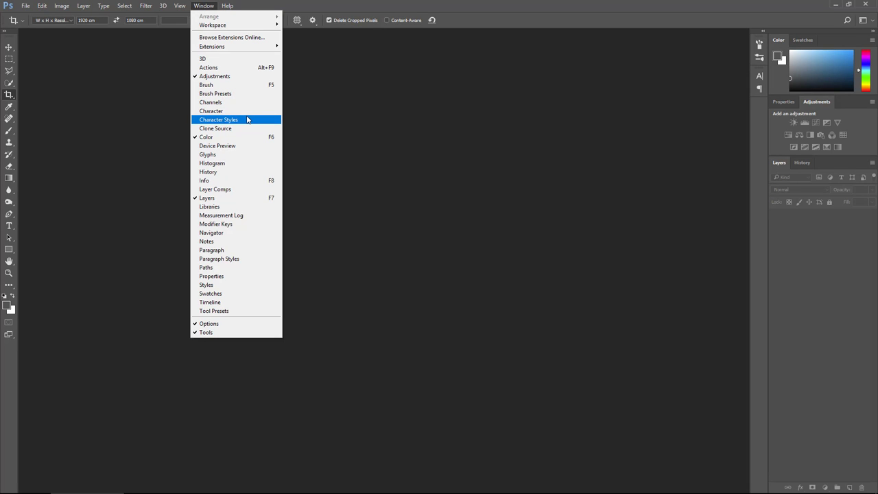
- Show the Histogram panel and float it on its own
click(232, 165)
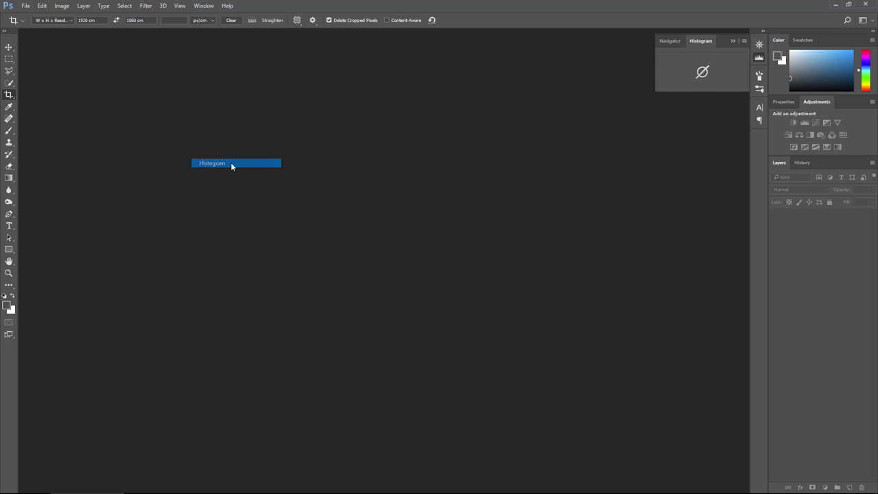
click(695, 39)
click(759, 57)
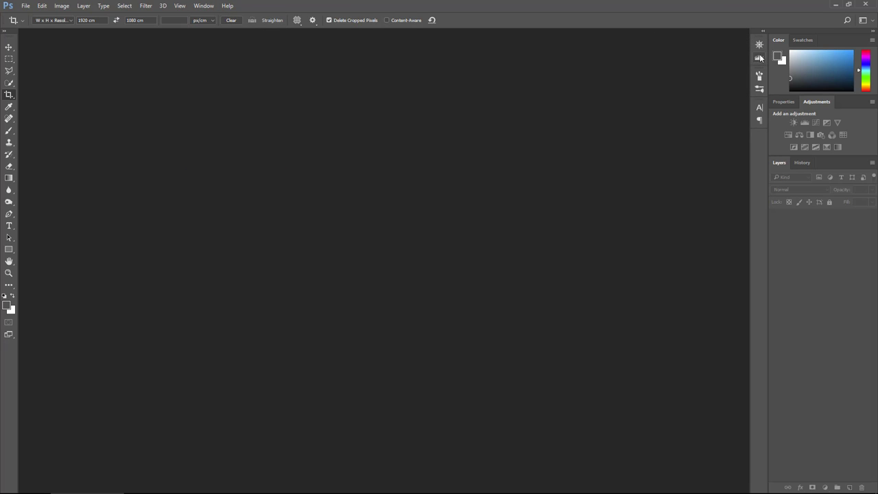
drag(759, 58, 618, 66)
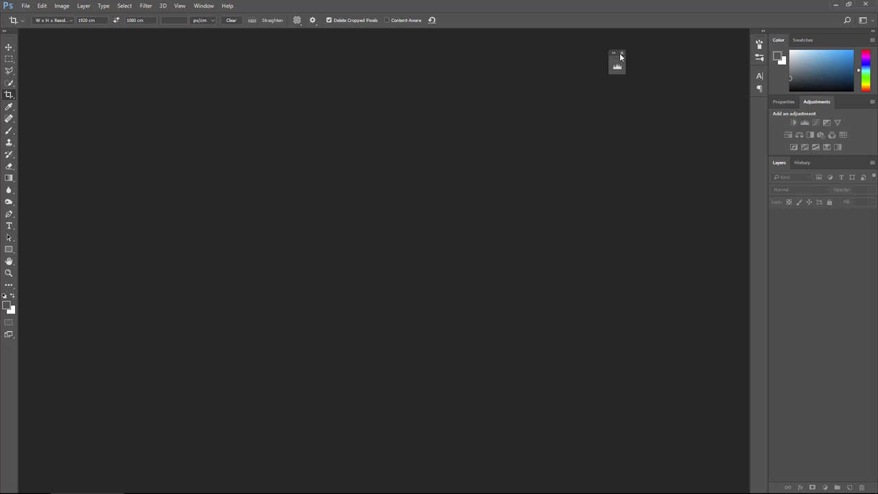
click(205, 6)
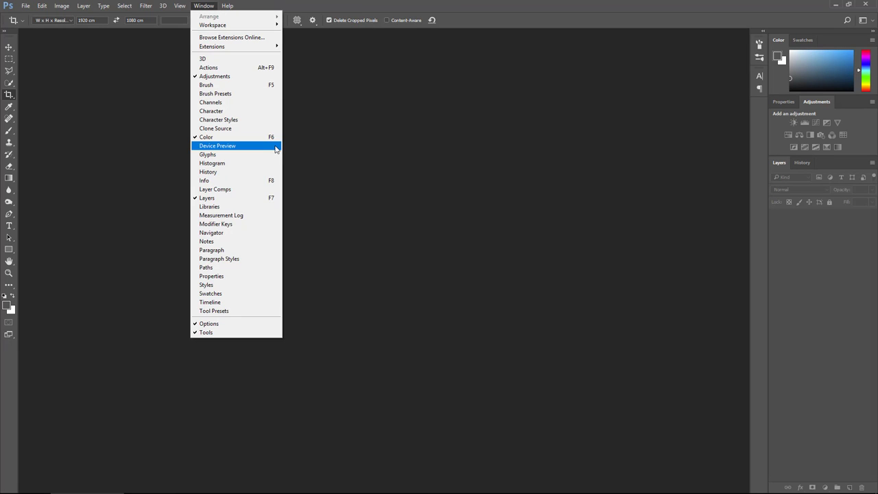
click(500, 104)
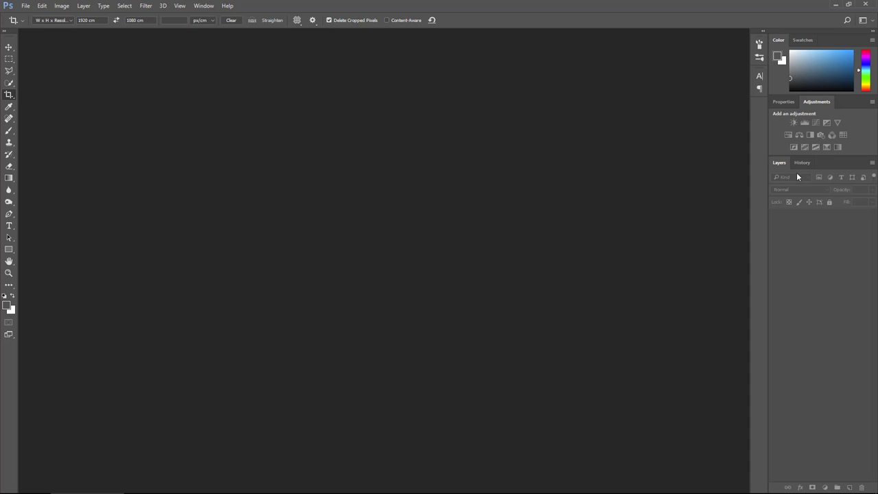
- Set Layers Panel Options to the largest thumbnail size with Layer Bounds
click(872, 162)
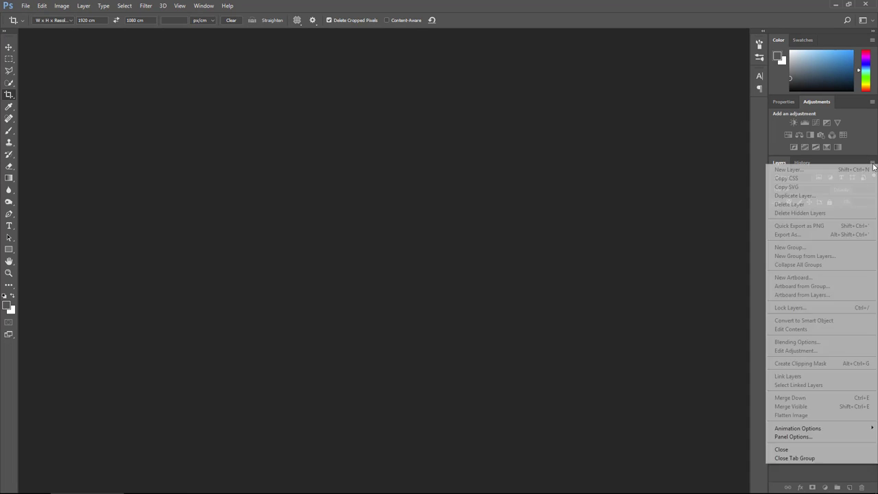
click(873, 164)
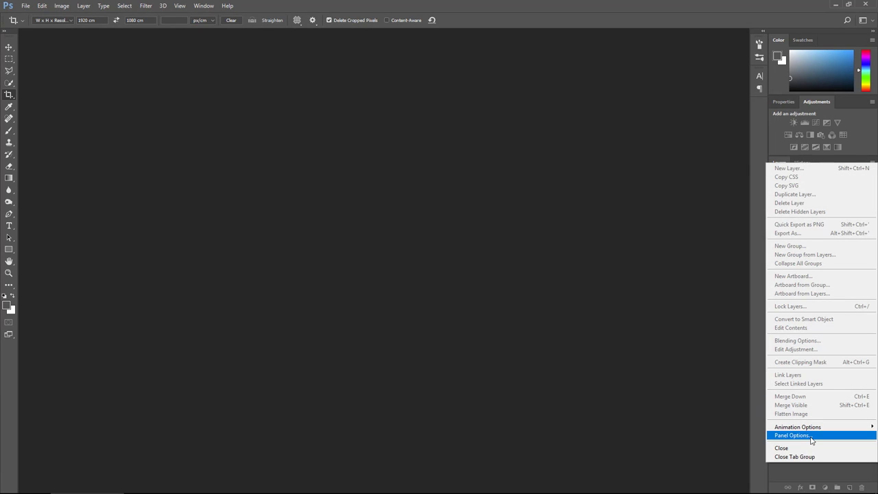
click(811, 436)
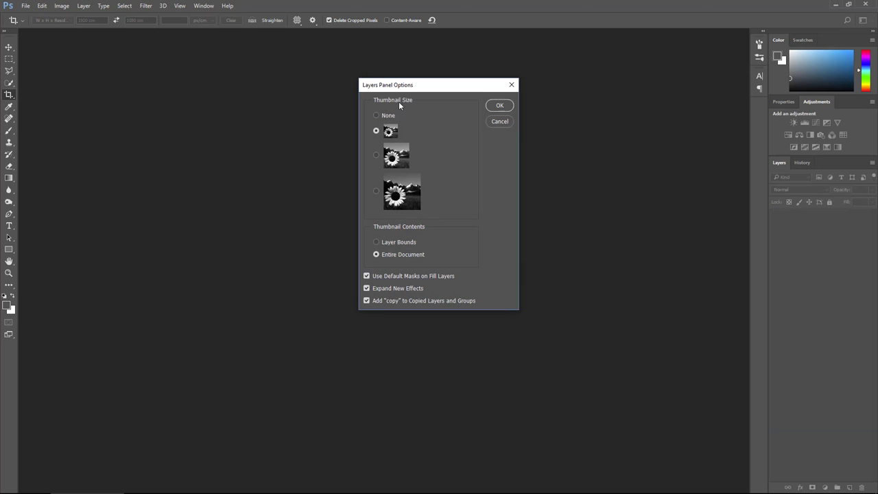
click(399, 190)
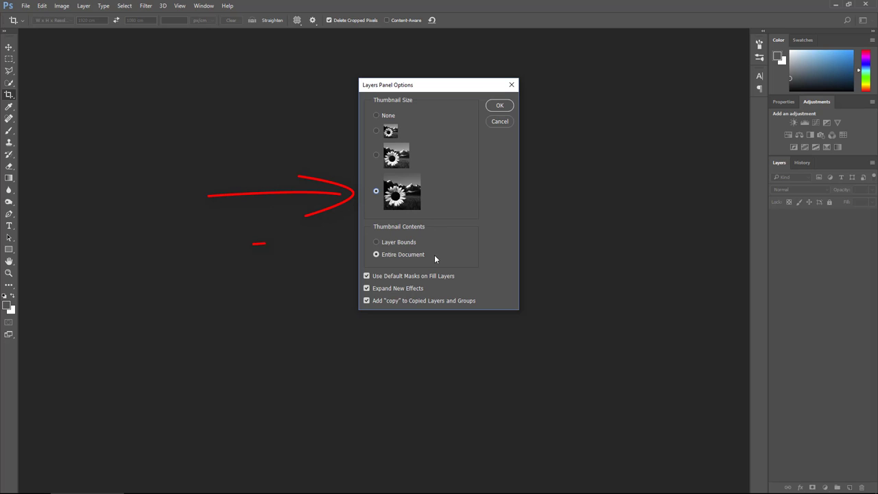
click(400, 243)
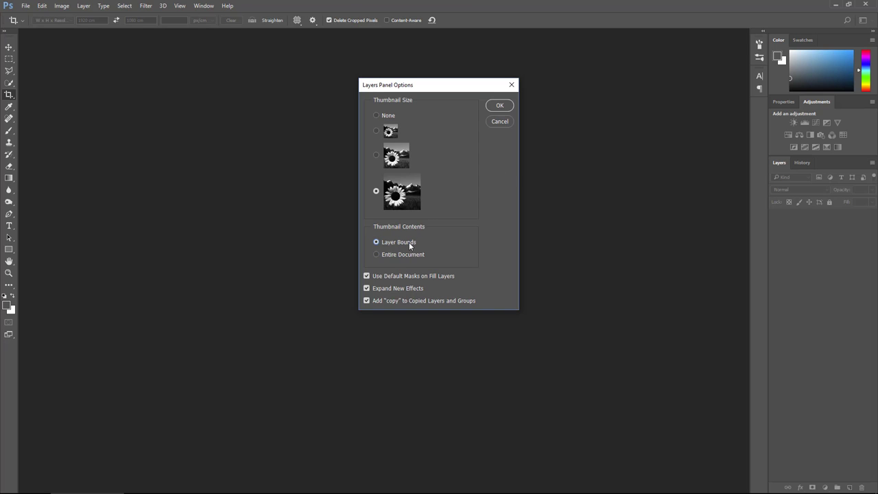
click(376, 190)
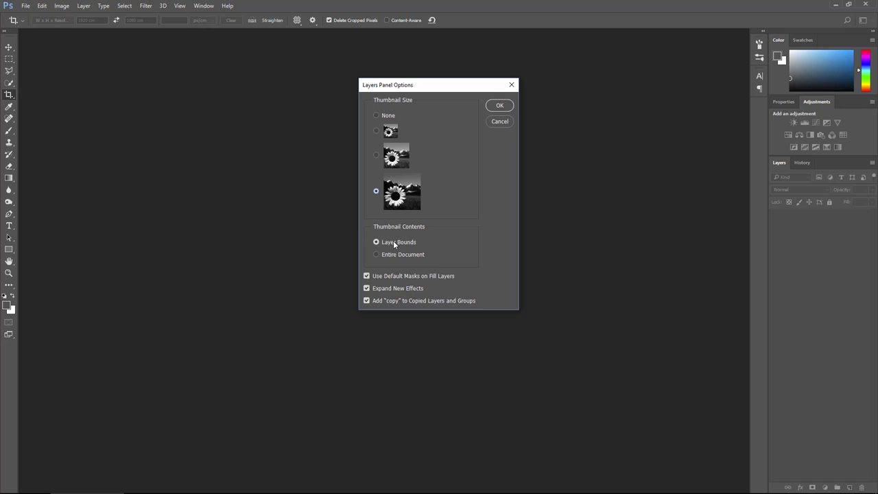
click(495, 106)
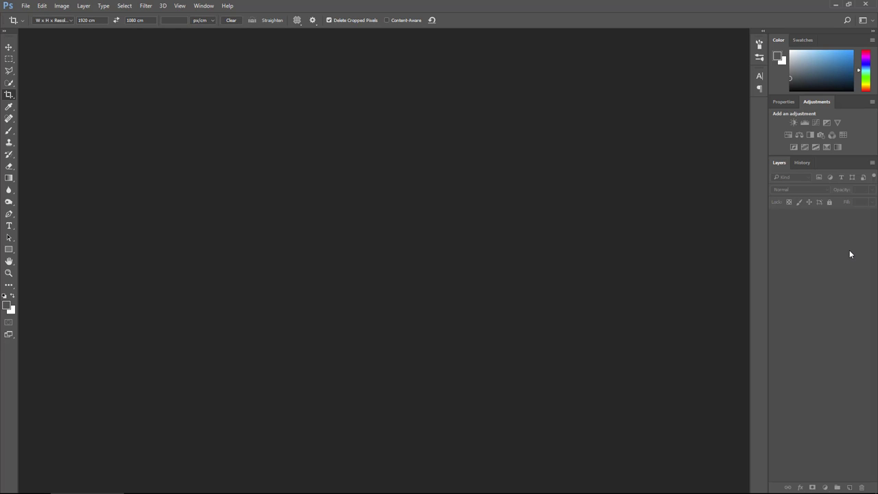
- Save a new workspace named 'Tutorial #1' including Menus and Toolbar
click(209, 7)
mouse_move(213, 24)
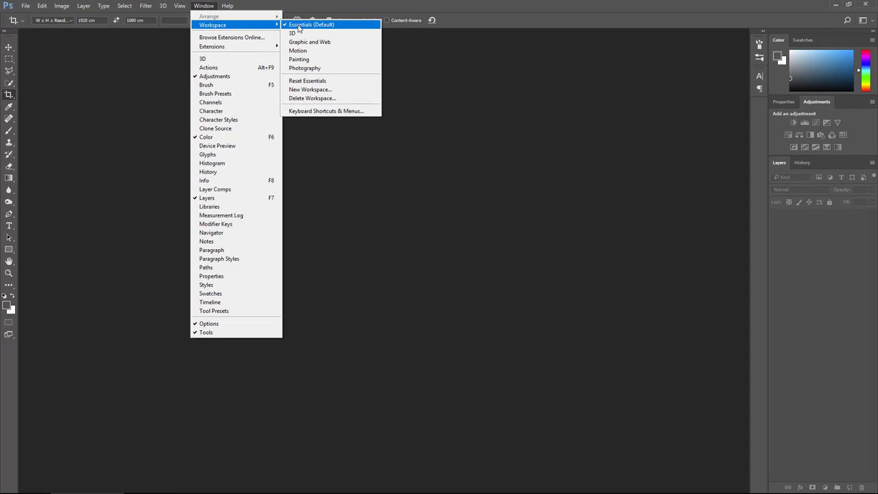
click(350, 90)
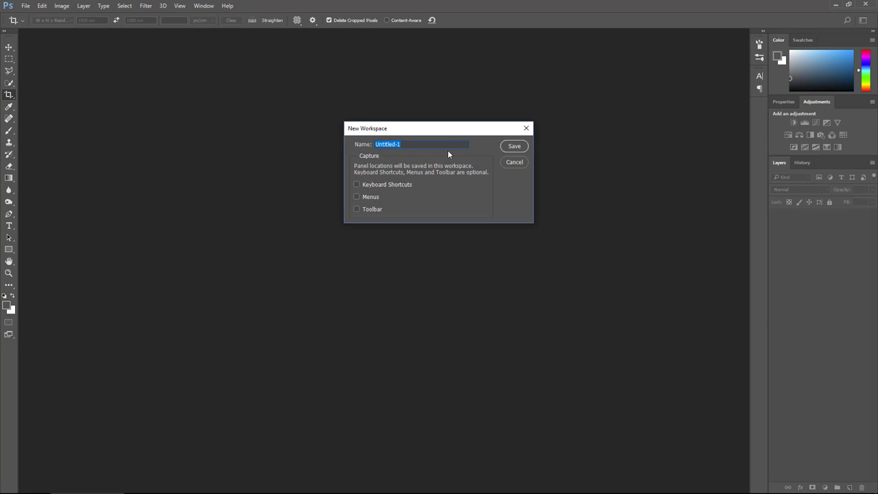
text(Tutorial )
text(#1)
click(375, 197)
click(373, 209)
click(525, 146)
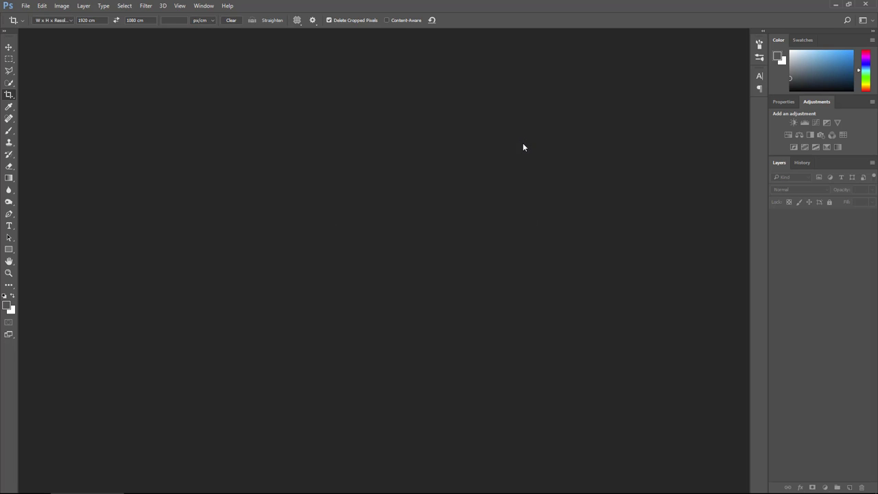
- Try the Essentials and Graphic and Web workspaces, then switch back to Tutorial #1
click(203, 5)
mouse_move(213, 25)
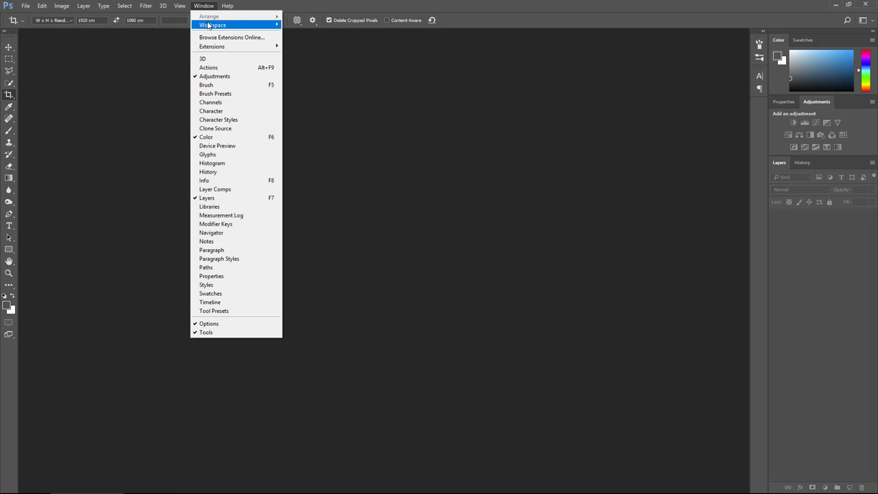
click(312, 37)
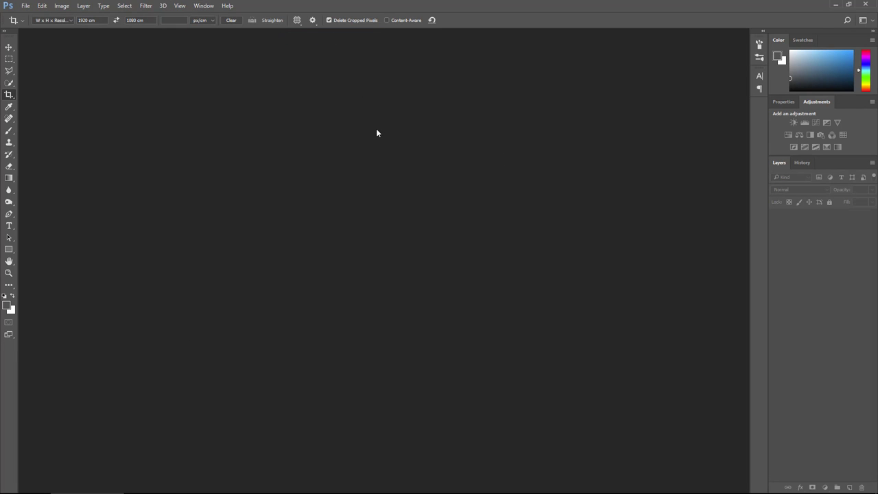
click(213, 6)
mouse_move(212, 25)
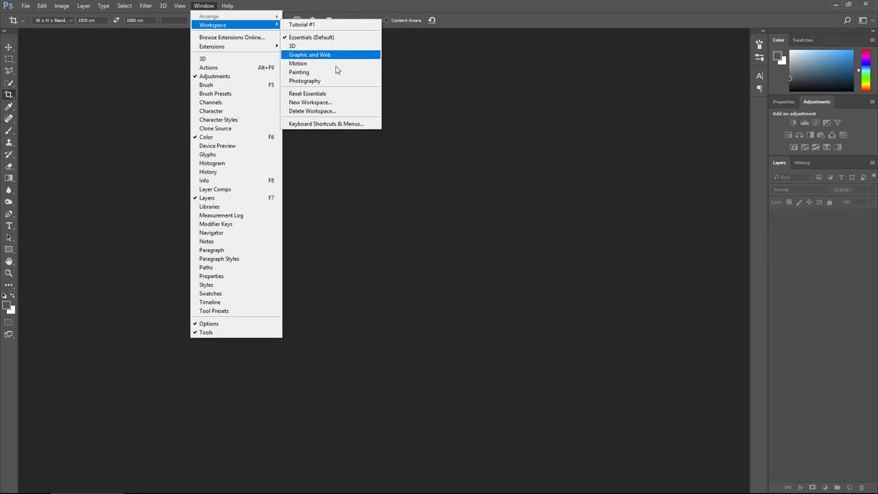
click(335, 94)
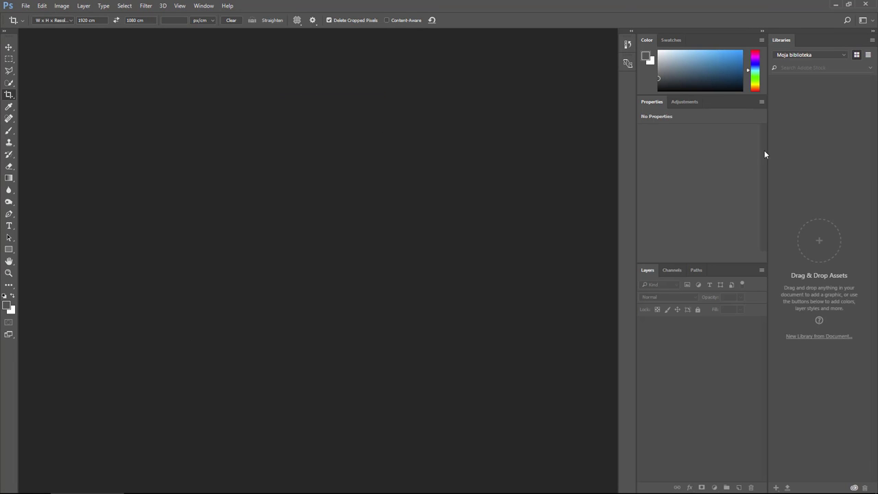
click(206, 7)
mouse_move(213, 25)
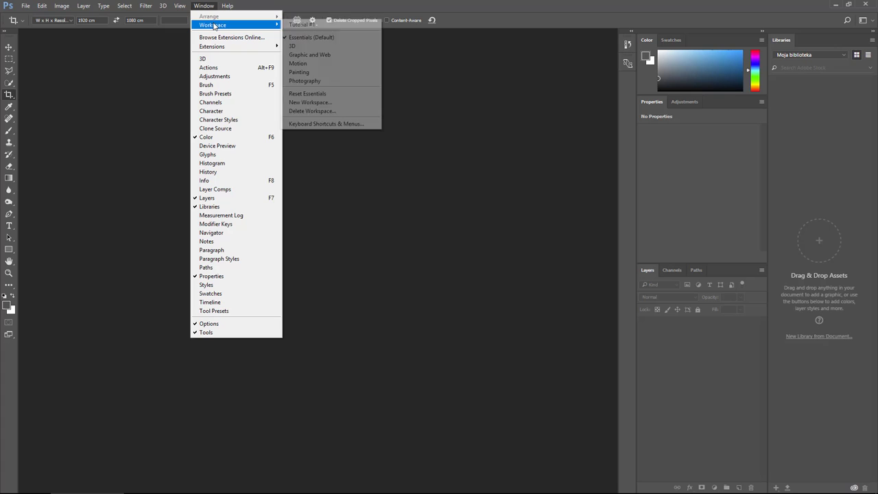
click(349, 26)
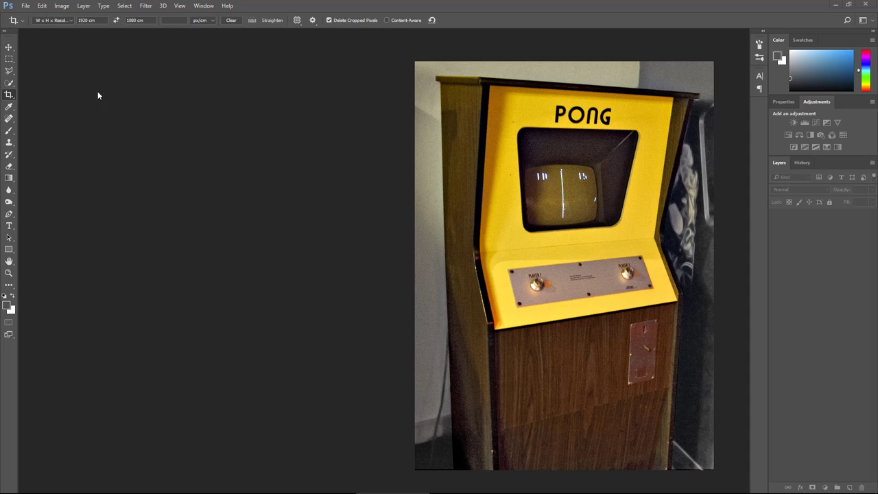
- Open Edit > Preferences > General
click(26, 6)
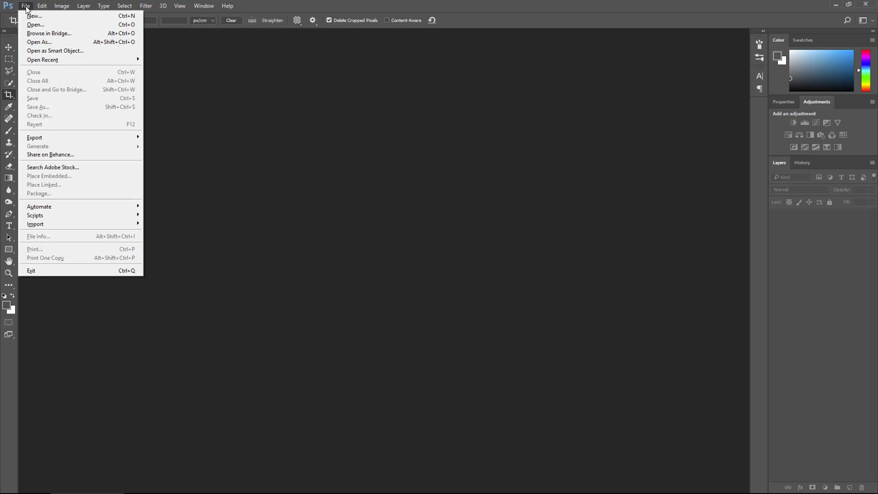
click(41, 6)
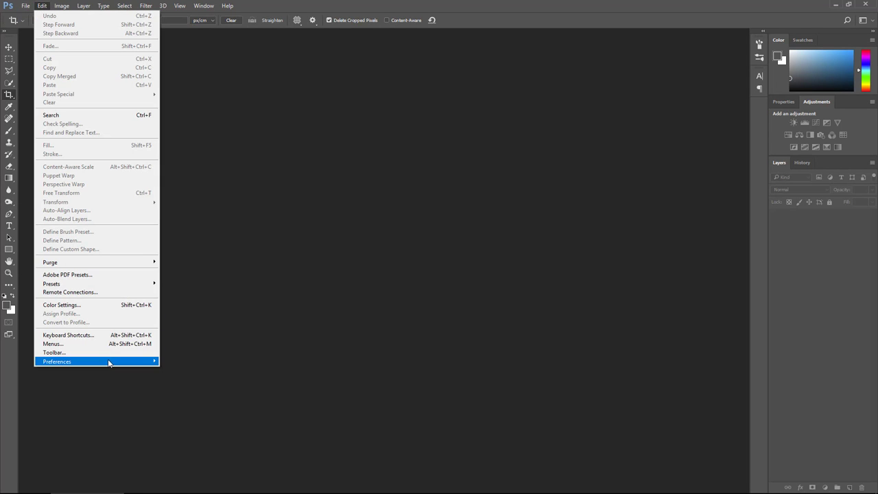
mouse_move(96, 361)
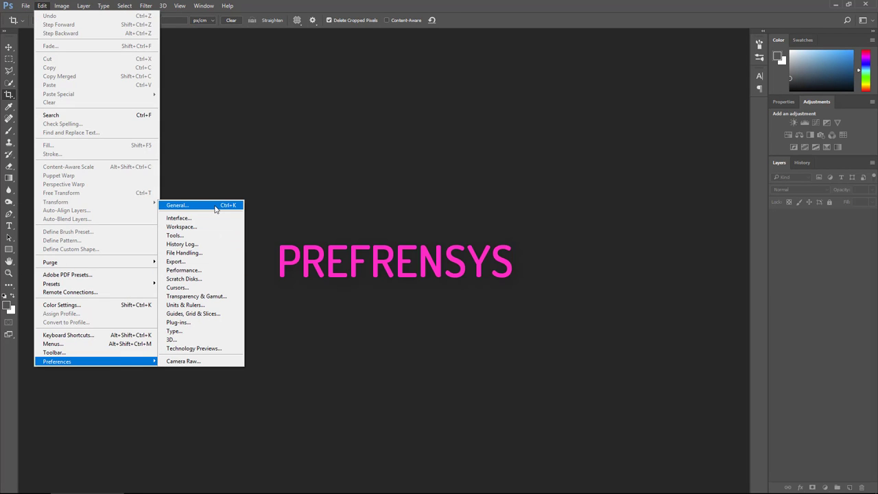
click(216, 208)
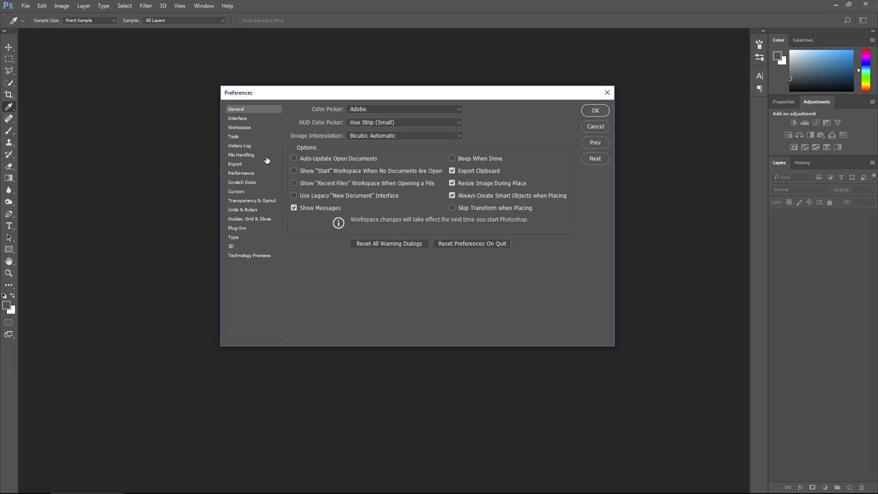
- Preview the Interface colour themes and keep the dark grey one
click(249, 118)
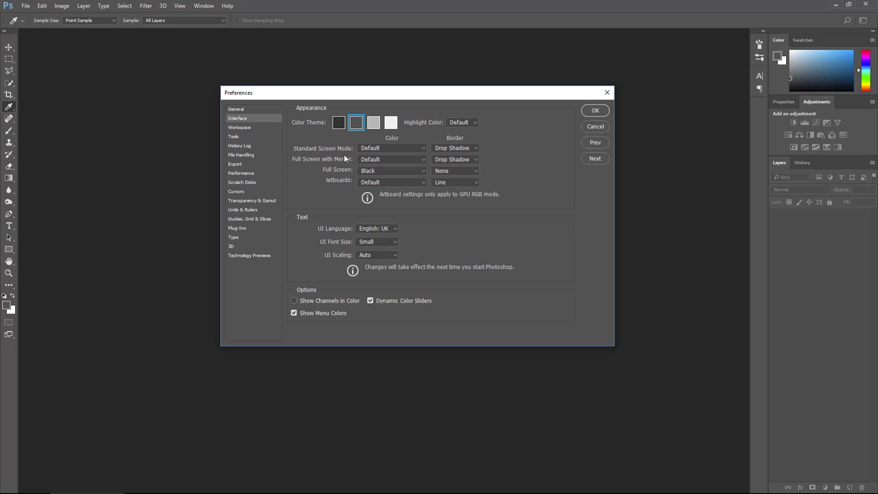
click(391, 125)
click(374, 125)
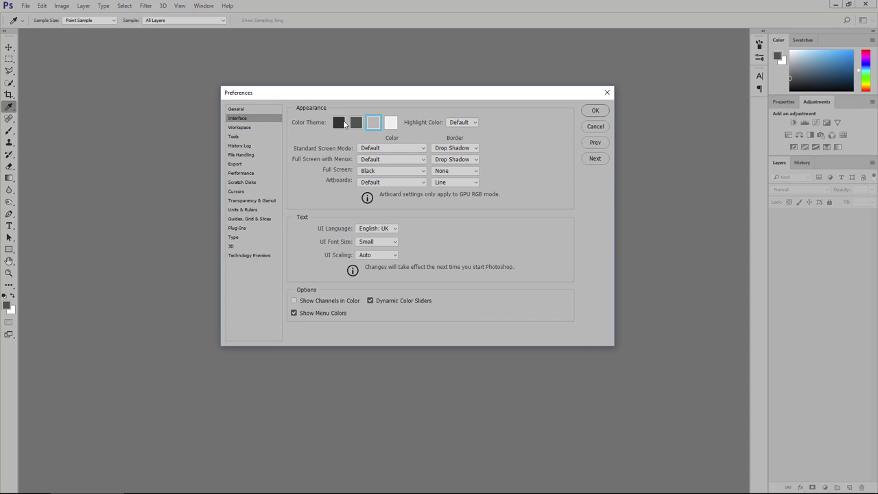
click(339, 122)
click(356, 123)
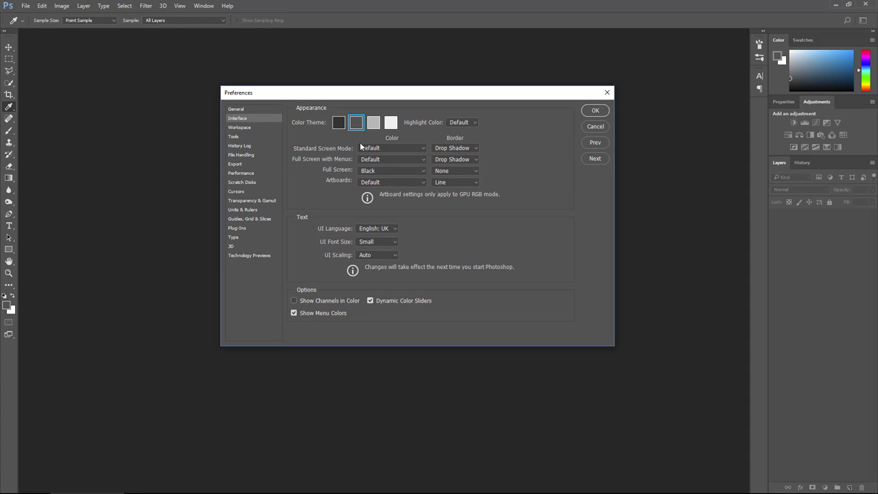
- Browse the Workspace, Tools, History Log and Export pages on to Performance
click(248, 129)
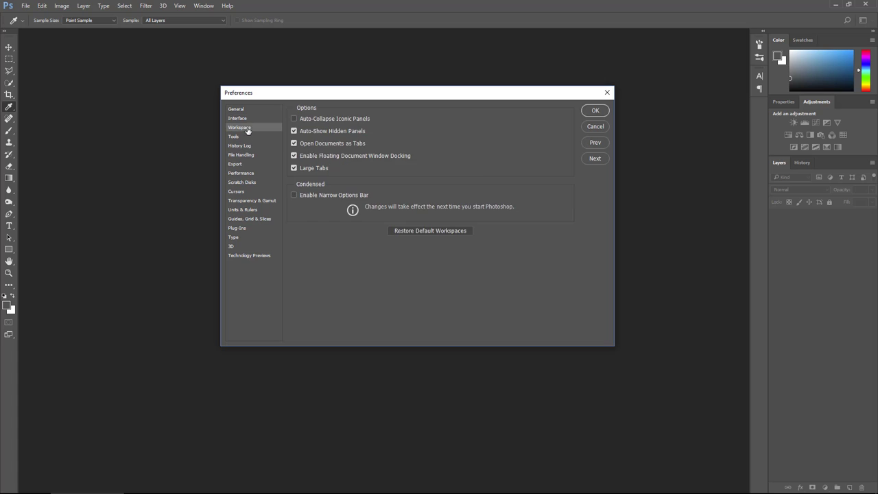
click(251, 154)
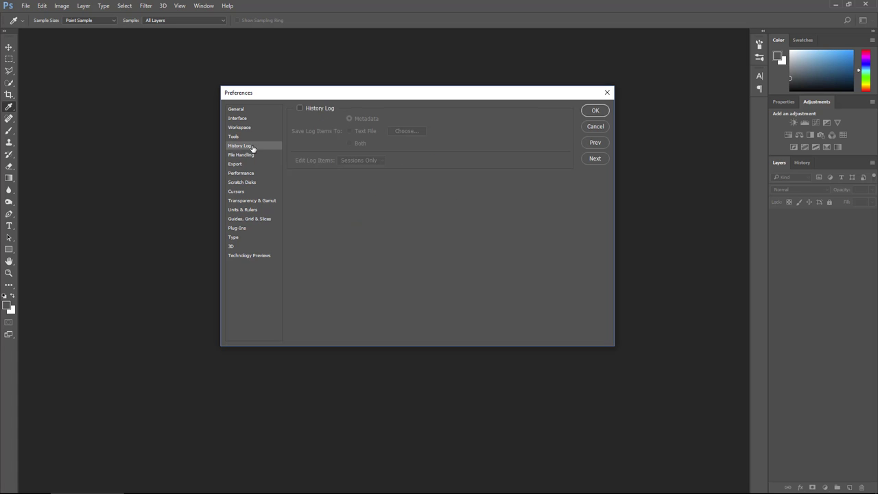
click(251, 165)
click(254, 181)
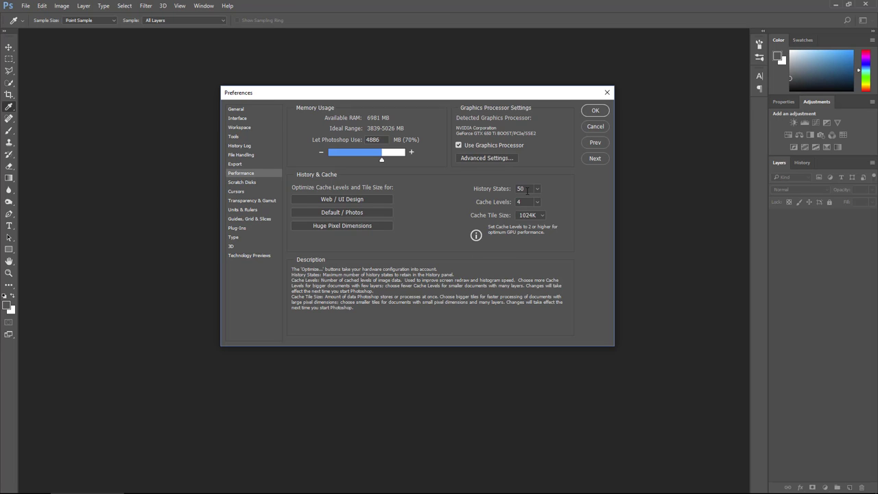
- Set History States to 200 and activate D:\ as a scratch disk
double_click(527, 190)
text(2)
text(00)
key(Tab)
click(245, 182)
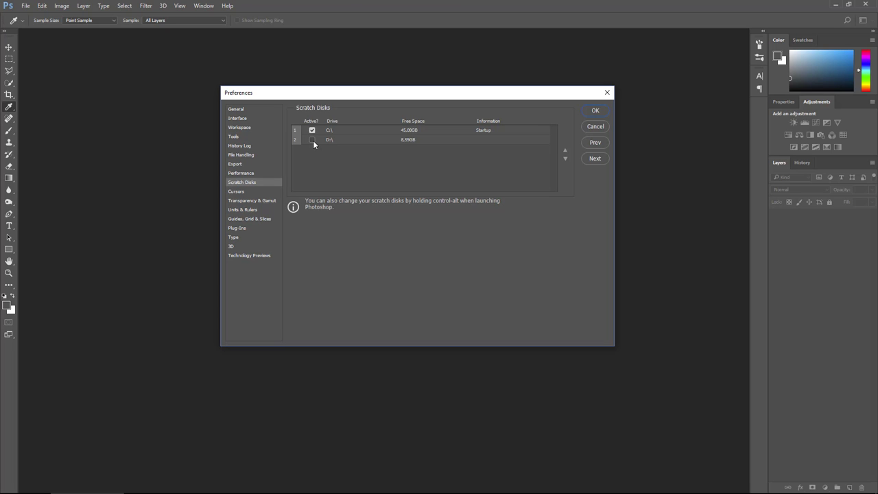
click(313, 141)
- Browse the Cursors through 3D preference pages
click(263, 194)
click(263, 201)
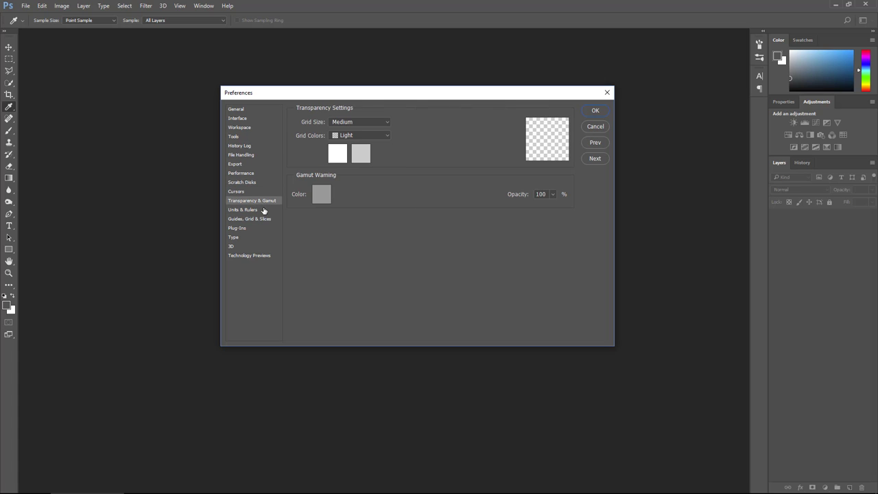
click(264, 219)
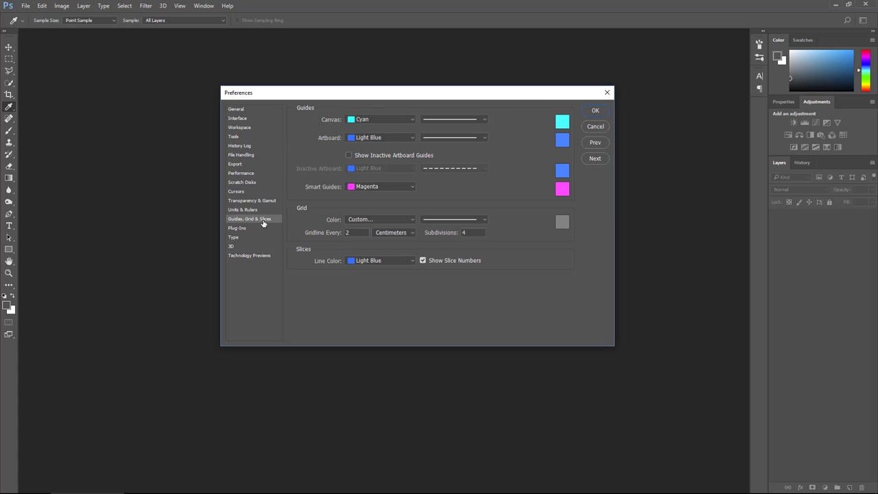
click(265, 228)
click(261, 247)
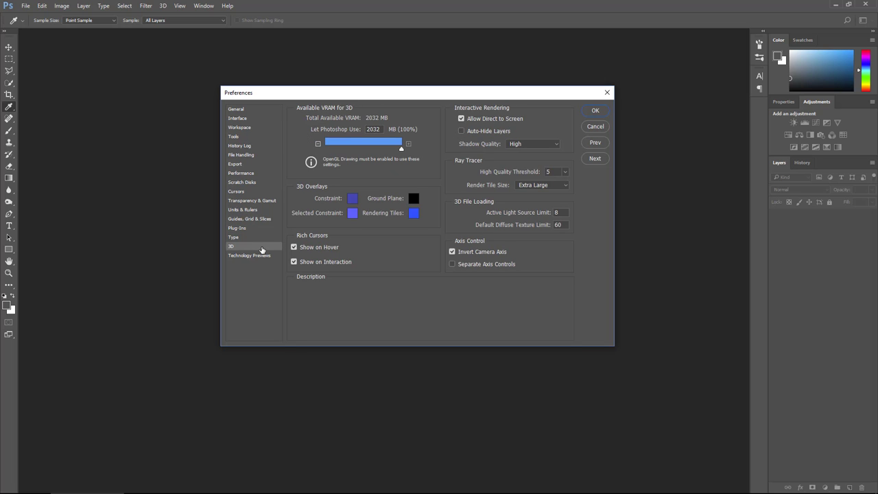
- Confirm History States is 200 on the Performance page and apply the preferences with OK
click(251, 176)
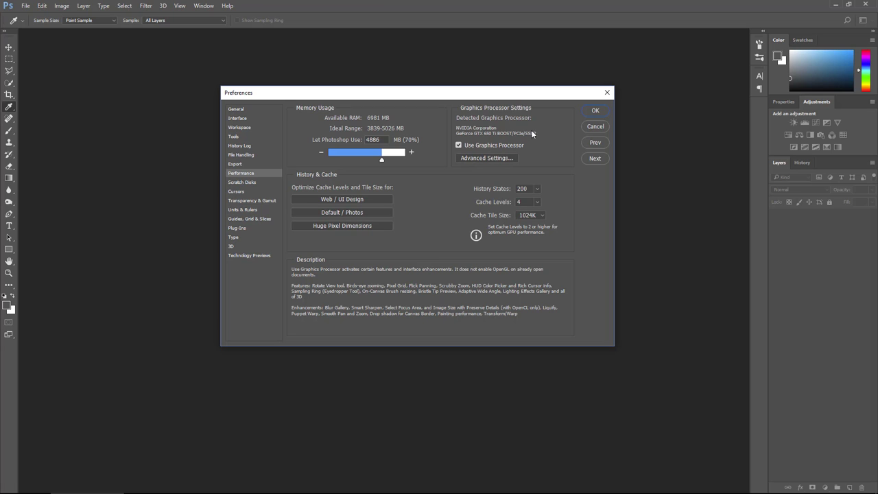
click(596, 110)
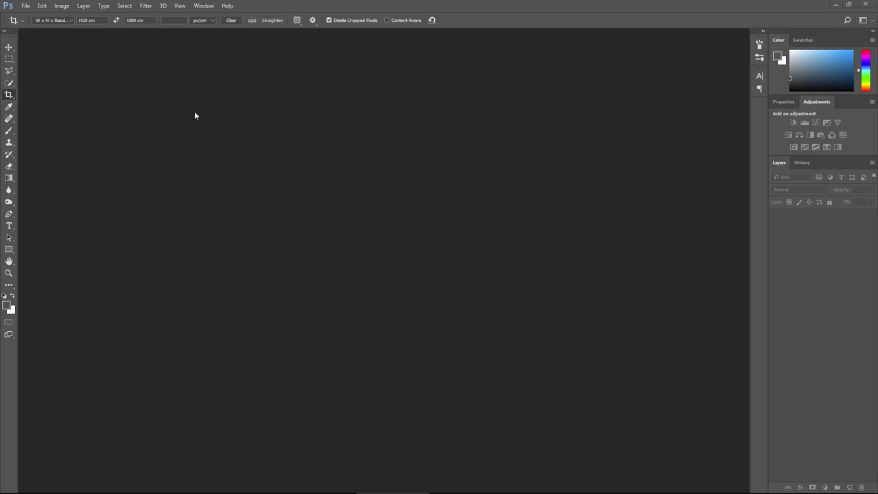
- Open the Menus customization list and expand the Edit and File command groups
click(42, 5)
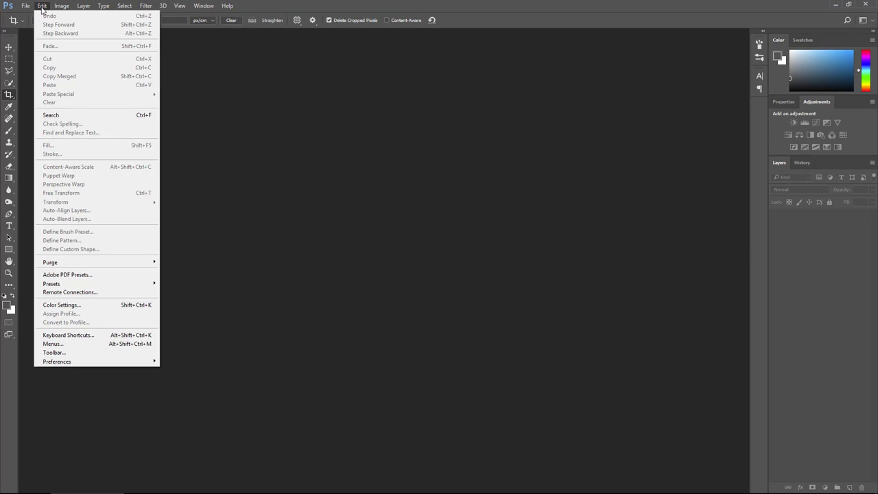
click(114, 343)
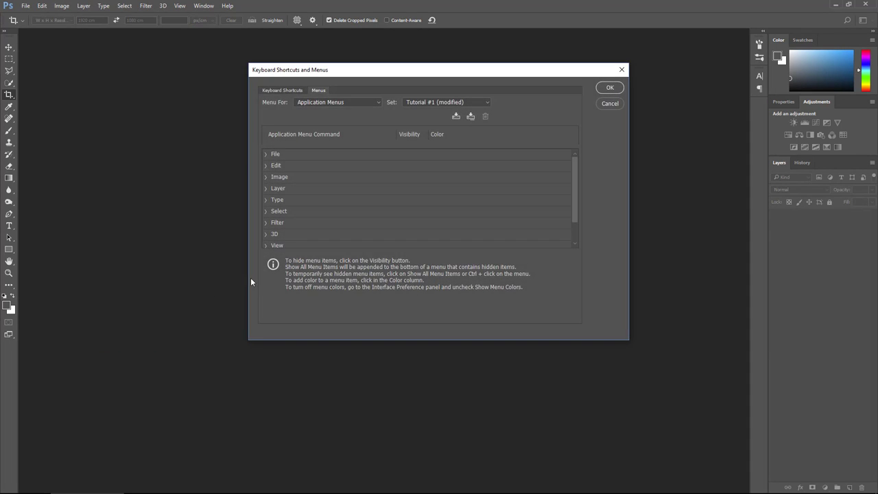
click(265, 166)
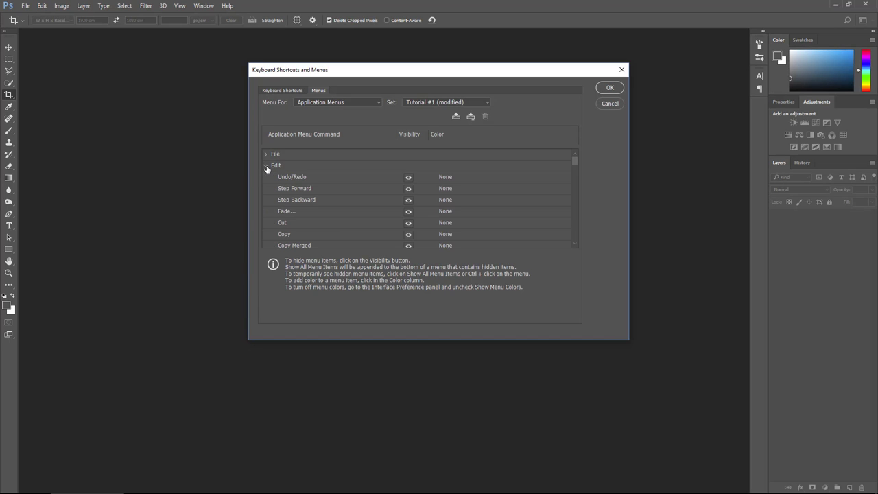
click(265, 166)
click(265, 153)
click(265, 155)
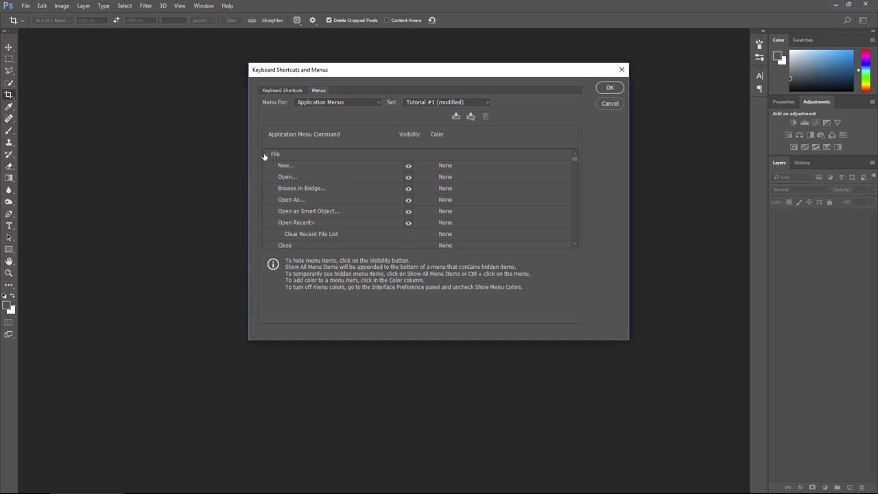
- Give the File menu's Save As command a Green highlight
scroll(314, 193, down, 1)
scroll(314, 194, down, 2)
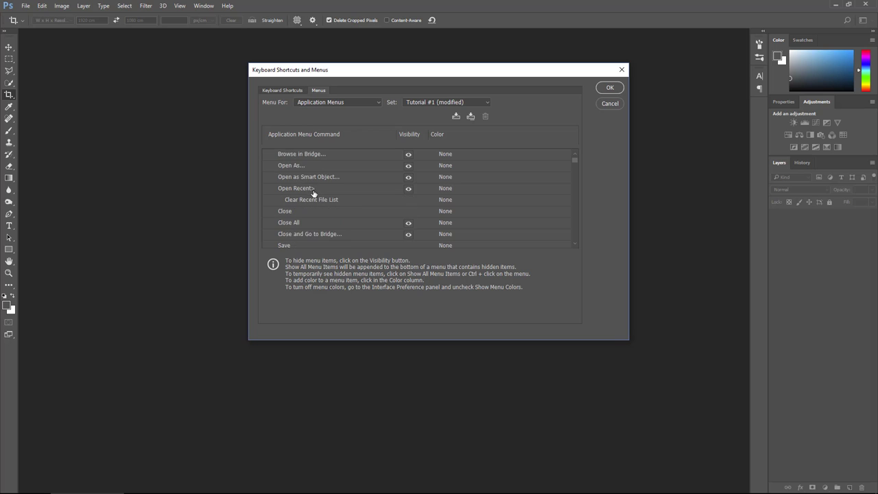
scroll(318, 223, down, 2)
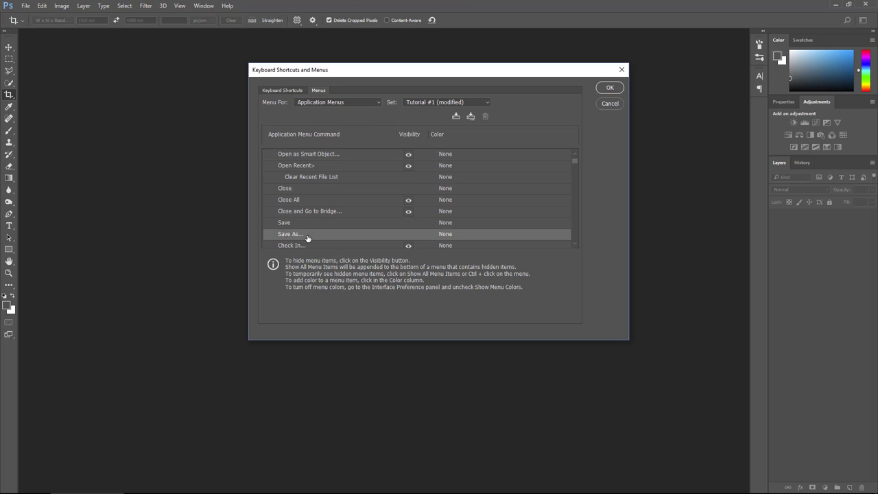
scroll(308, 240, down, 2)
click(452, 211)
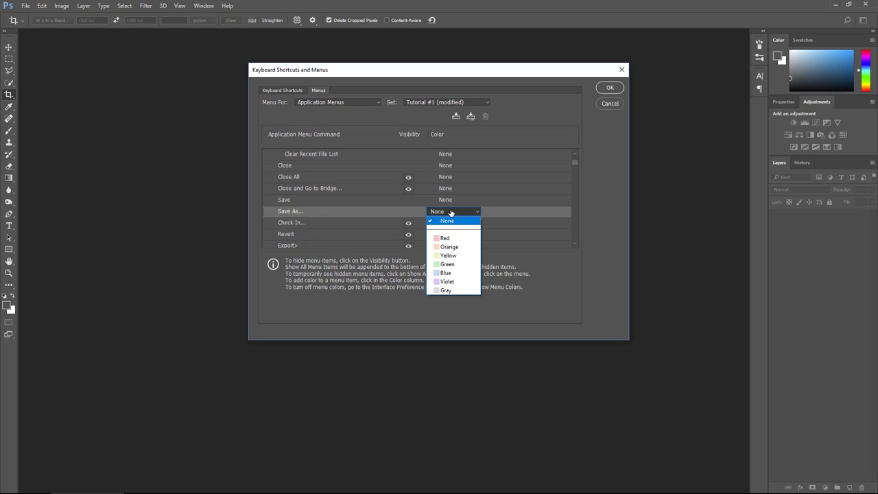
click(458, 264)
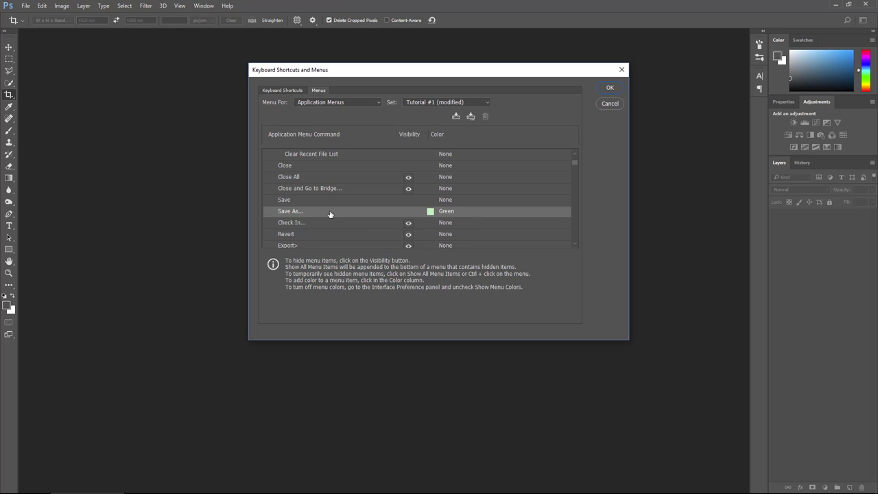
- Collapse File and give the Edit menu's Transform command a Green highlight
scroll(330, 214, up, 1)
scroll(330, 214, down, 2)
scroll(329, 214, down, 1)
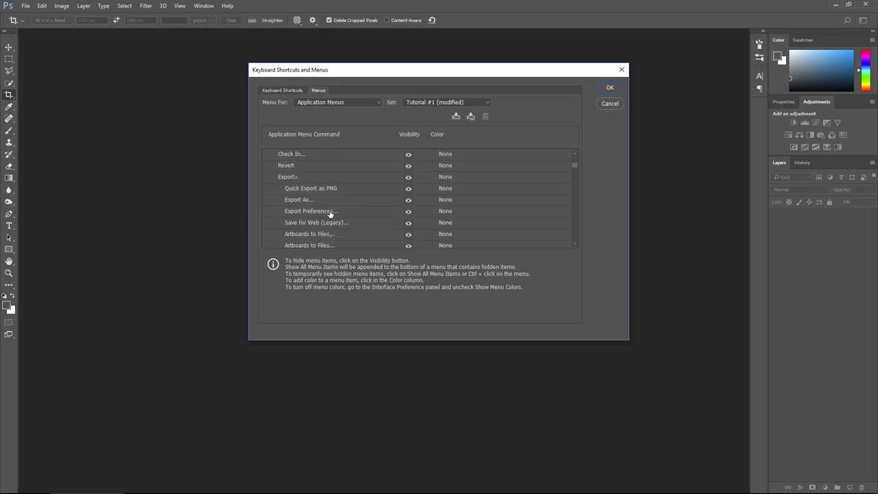
scroll(330, 214, down, 2)
scroll(330, 214, down, 3)
scroll(329, 214, down, 3)
scroll(480, 206, down, 3)
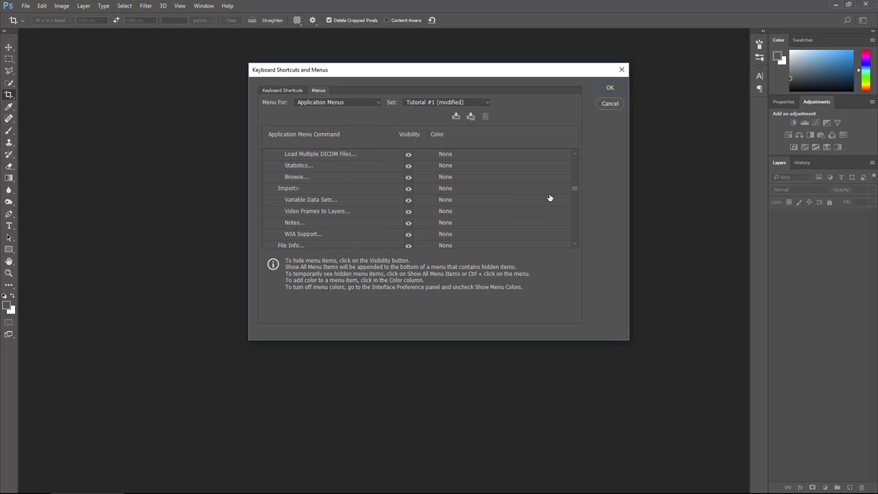
scroll(519, 202, up, 2)
scroll(520, 202, up, 4)
scroll(516, 199, up, 5)
scroll(513, 199, up, 3)
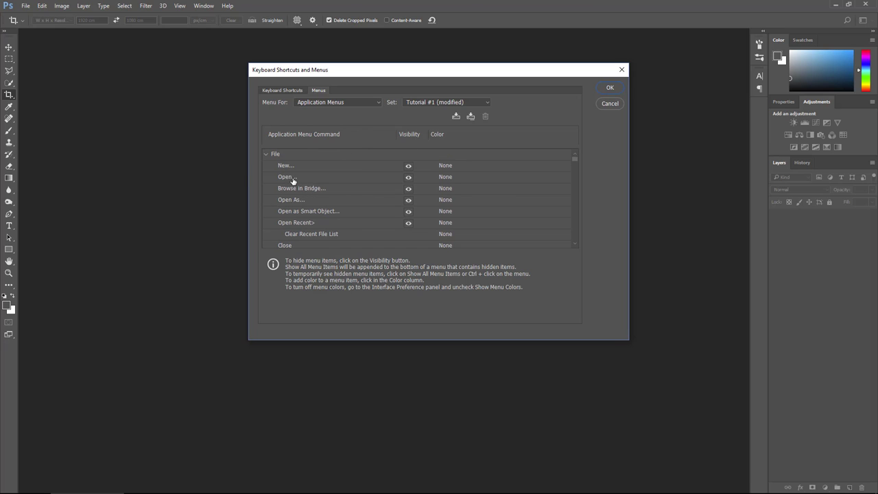
click(265, 154)
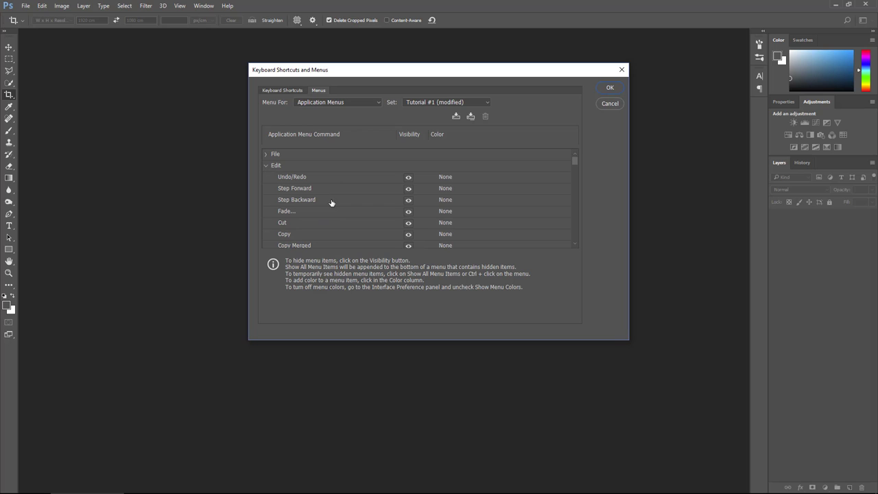
scroll(322, 219, down, 1)
scroll(322, 219, down, 1)
scroll(323, 219, down, 1)
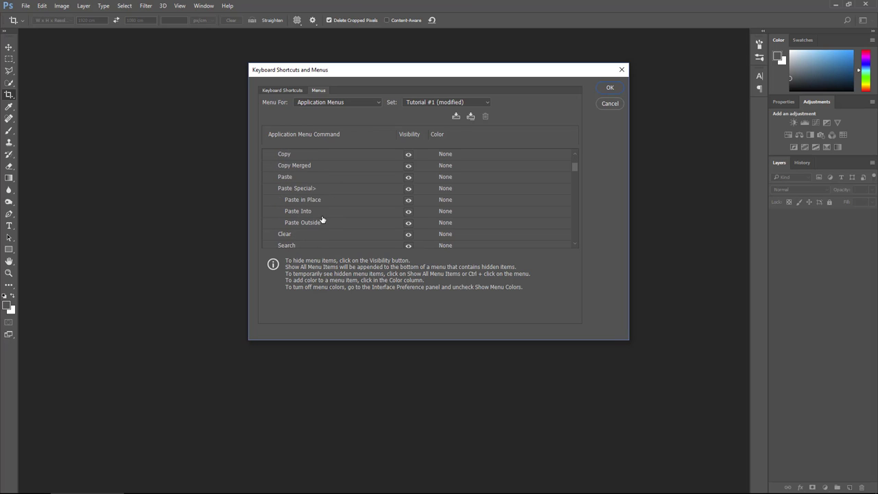
scroll(322, 219, down, 1)
scroll(322, 219, down, 2)
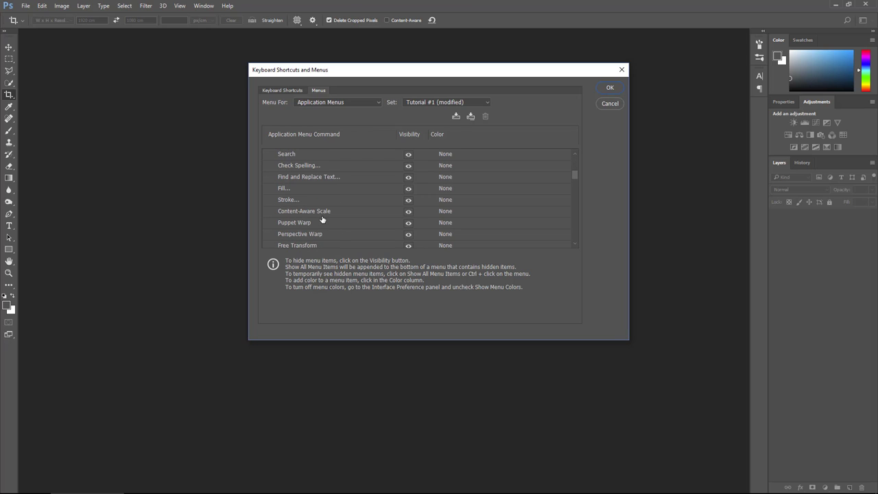
scroll(322, 220, down, 1)
scroll(322, 219, down, 1)
click(324, 212)
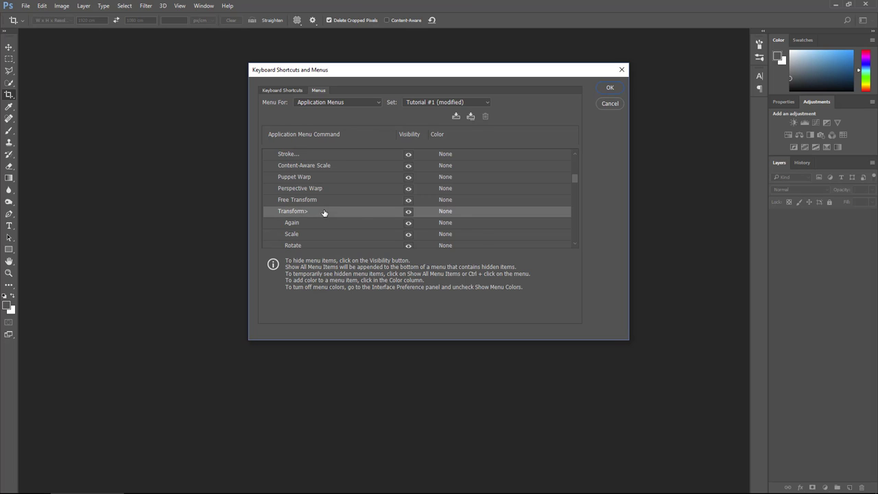
click(456, 211)
click(456, 265)
- Collapse the Edit group and expand the Image commands in the Menus list
scroll(305, 202, down, 1)
scroll(309, 209, down, 2)
scroll(308, 210, up, 2)
scroll(309, 211, up, 5)
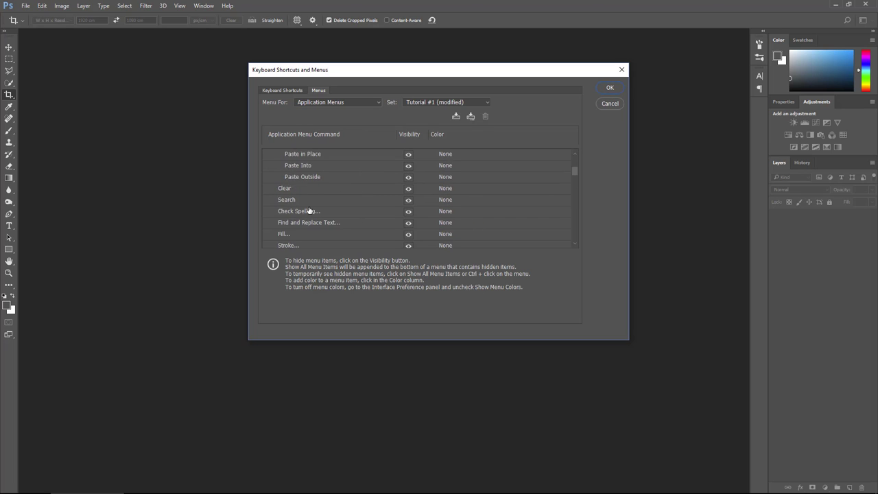
scroll(308, 210, up, 5)
click(266, 165)
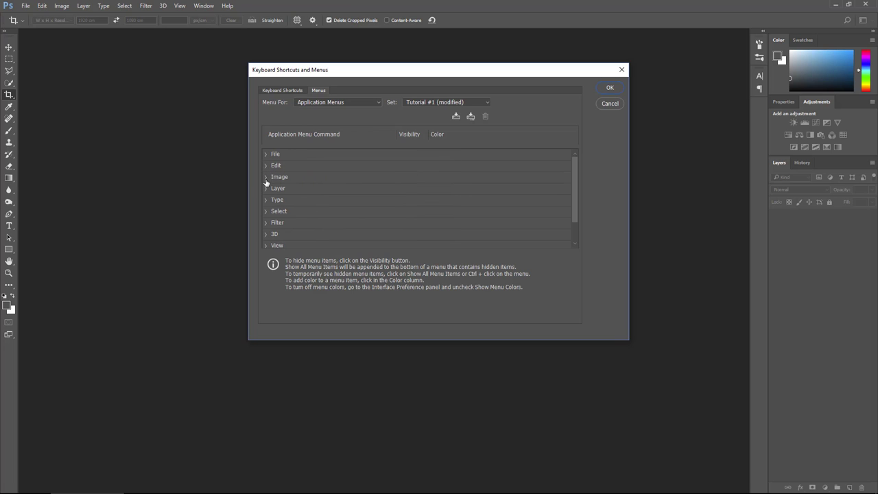
click(266, 177)
click(330, 189)
scroll(330, 190, down, 2)
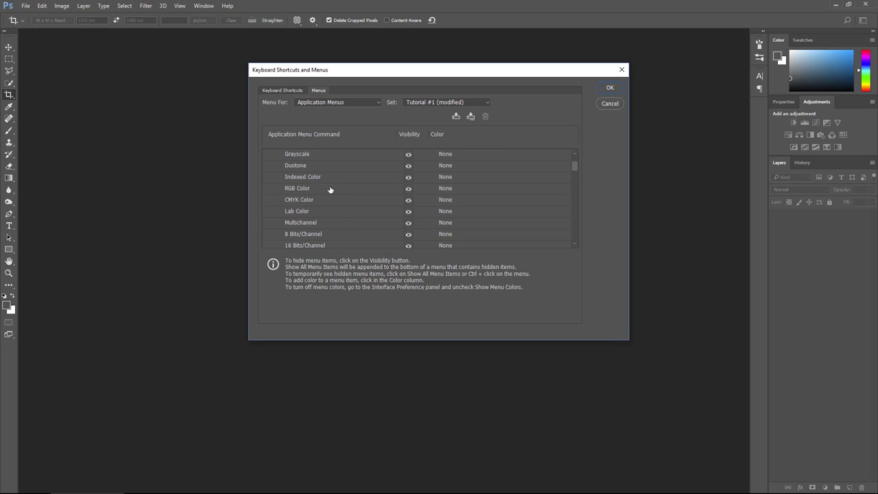
scroll(330, 189, down, 1)
- Check the live Image menu, then scroll the list to Auto Tone, Image Size and Canvas Size
click(126, 6)
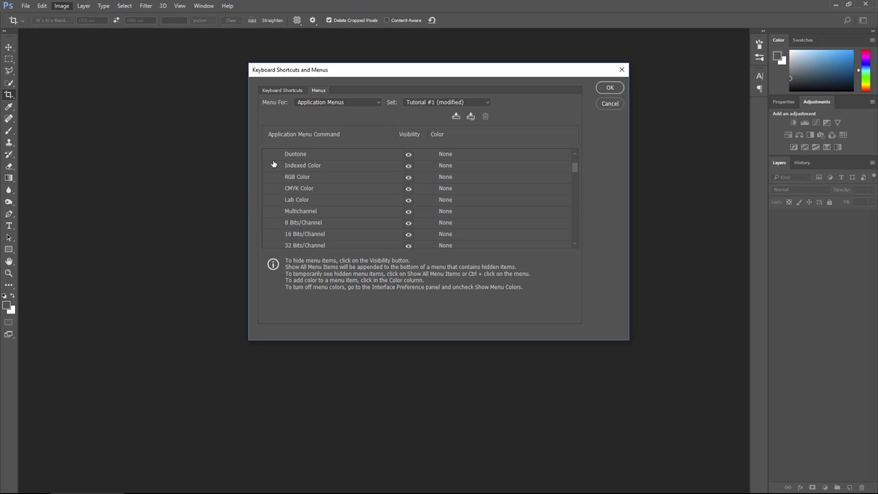
scroll(274, 179, up, 3)
scroll(272, 178, up, 2)
scroll(288, 183, up, 1)
scroll(334, 190, down, 2)
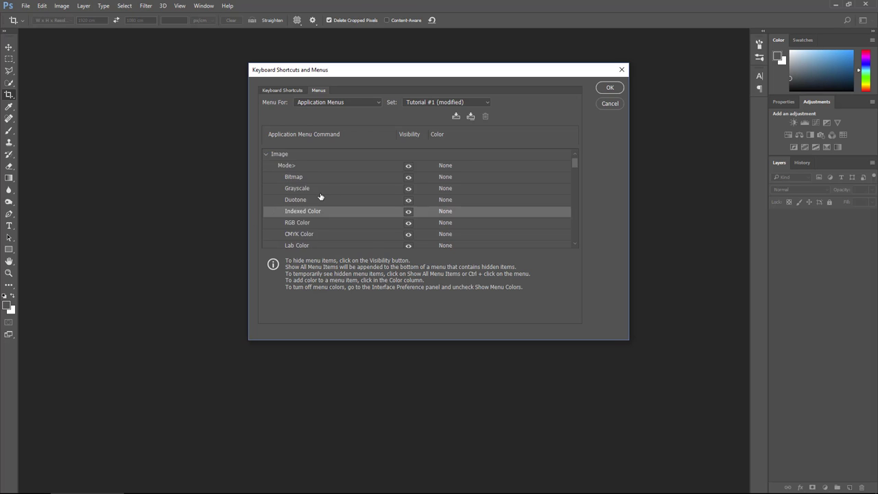
scroll(320, 198, down, 5)
scroll(320, 197, down, 6)
scroll(320, 197, down, 2)
scroll(319, 198, down, 3)
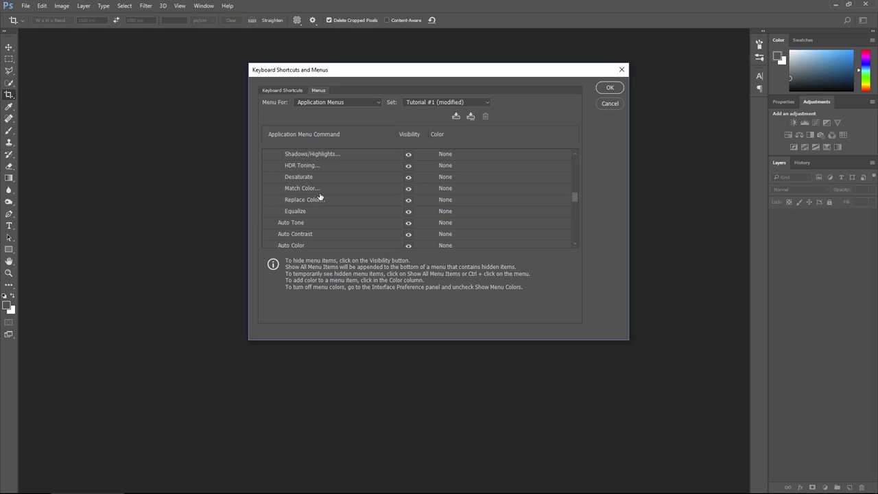
scroll(319, 198, down, 2)
- Set Canvas Size's colour to Green, then look through the menu bar for the highlight
click(455, 199)
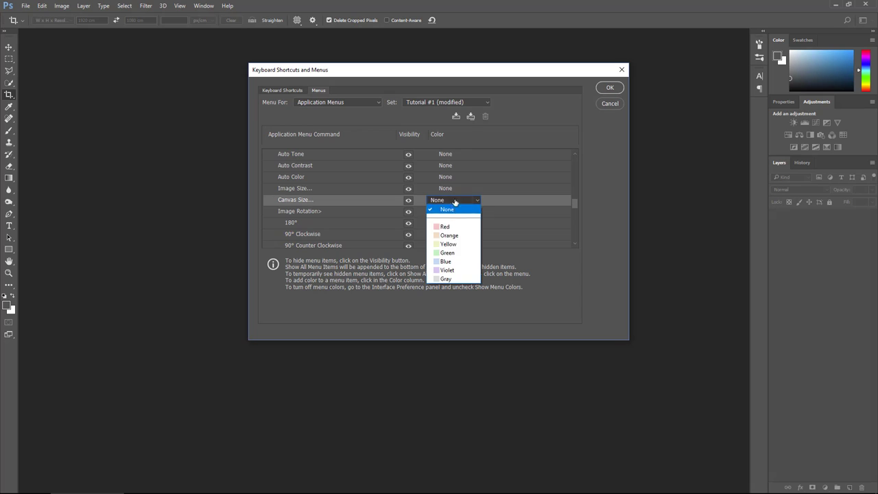
click(463, 251)
click(285, 169)
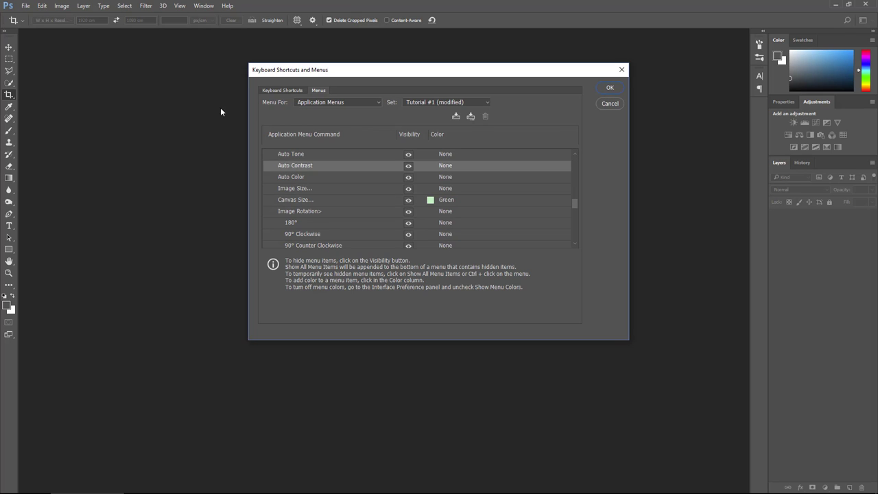
click(86, 6)
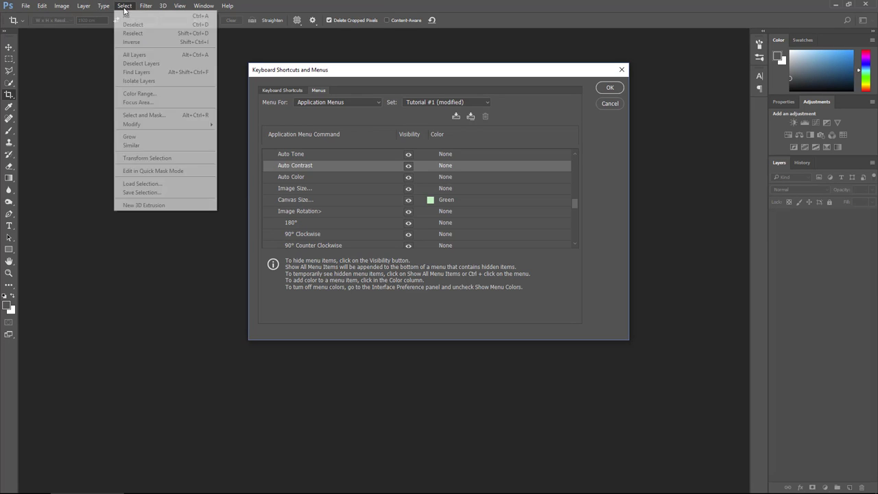
mouse_move(125, 6)
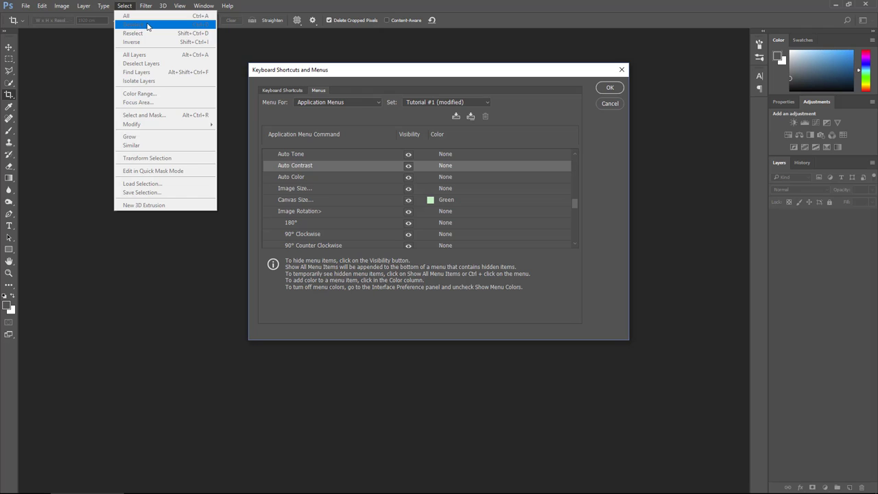
- Expand Select, give Inverse a Green highlight, and check it in the Select menu
click(308, 177)
scroll(305, 172, down, 2)
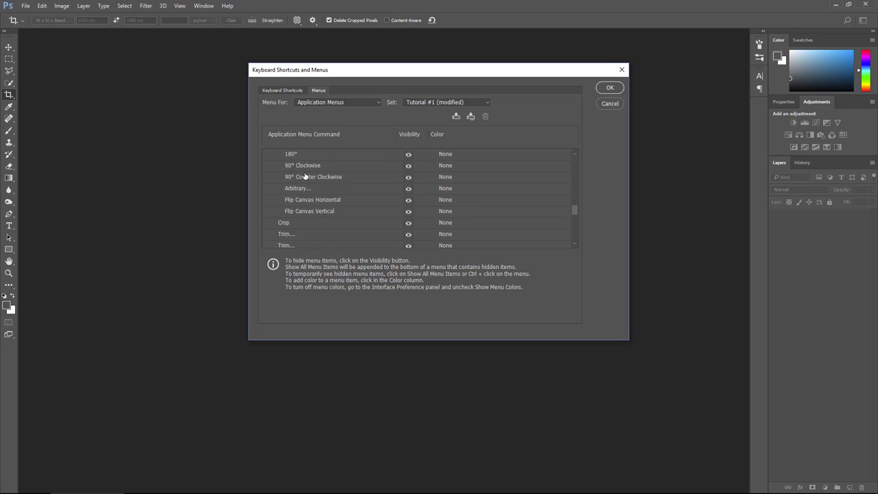
scroll(305, 174, down, 5)
scroll(304, 176, down, 3)
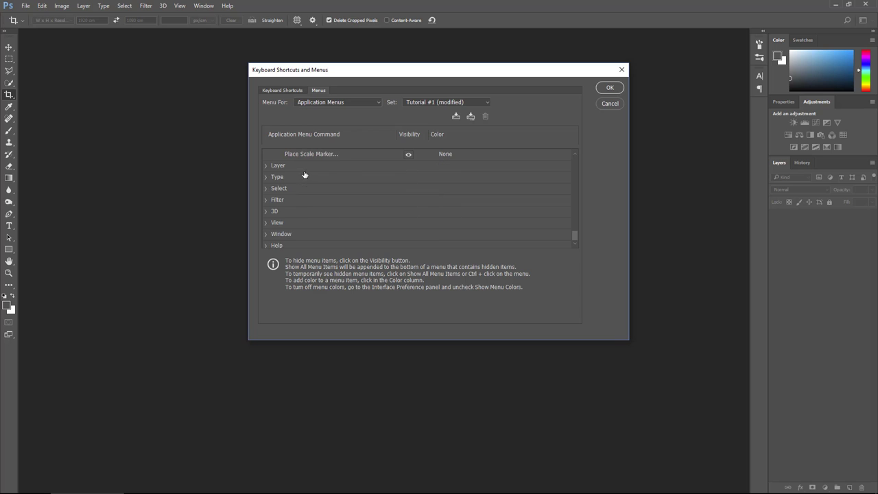
click(265, 188)
scroll(312, 223, down, 1)
click(420, 226)
click(452, 223)
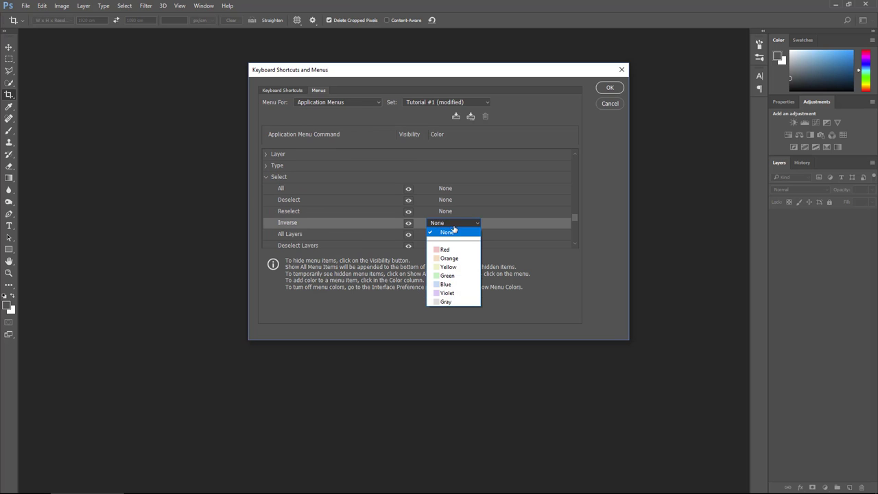
click(456, 281)
click(325, 212)
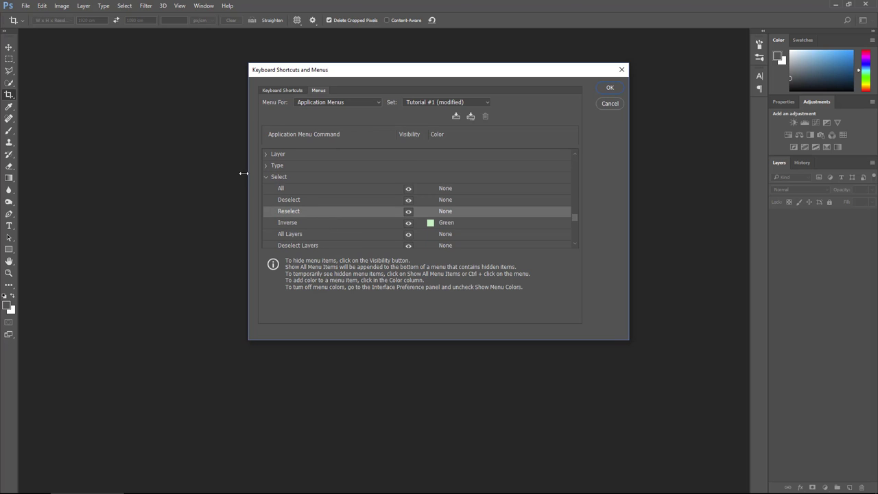
click(126, 7)
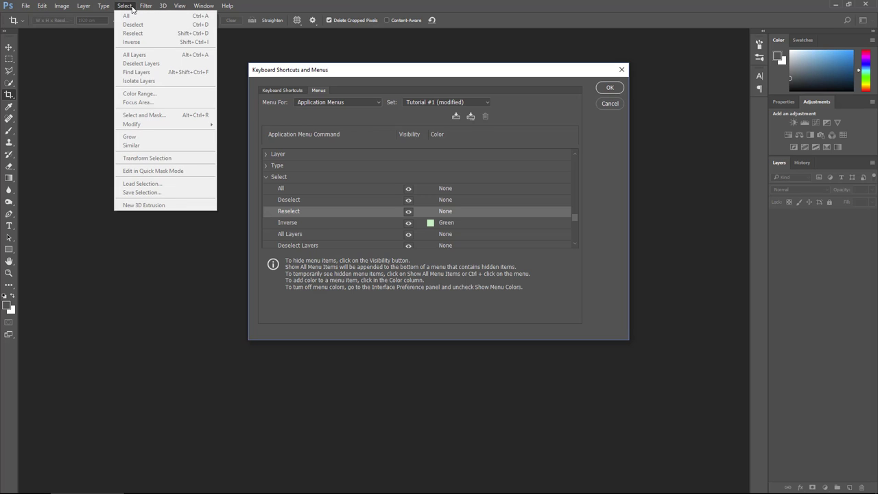
- Give the Select menu's Modify command a Green highlight
click(347, 209)
scroll(294, 215, down, 3)
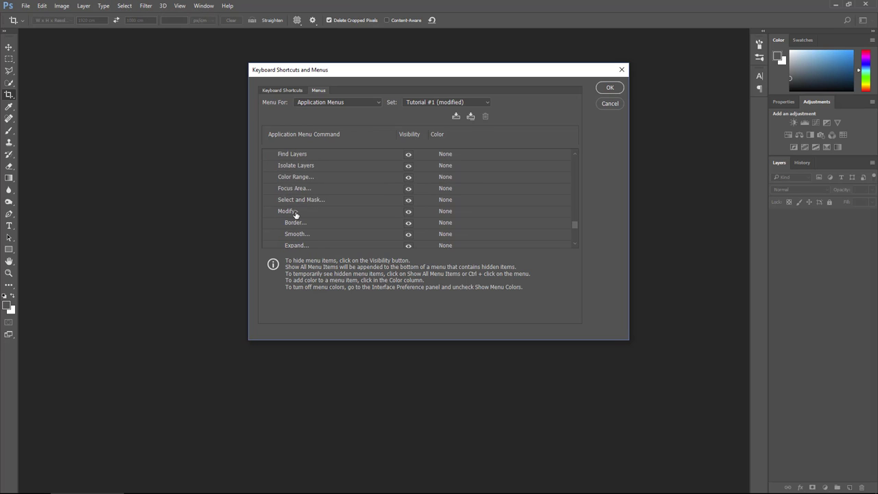
scroll(295, 214, down, 1)
click(315, 190)
click(446, 189)
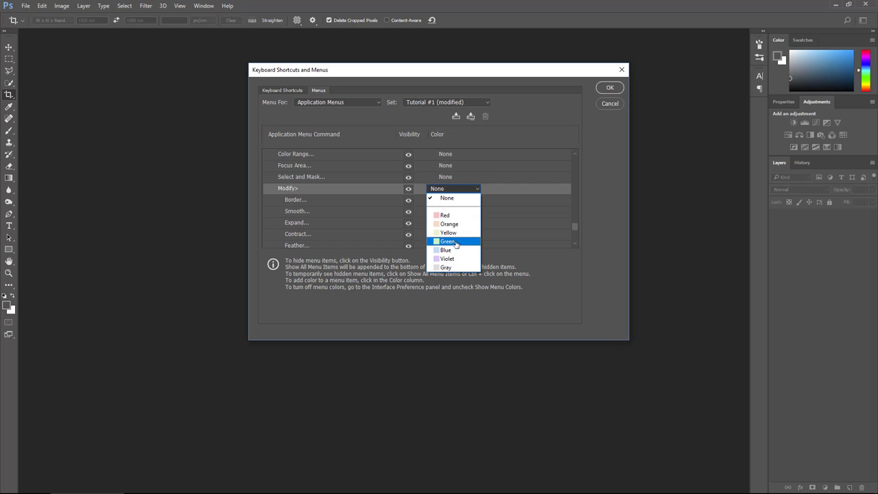
click(455, 242)
scroll(314, 172, down, 1)
click(146, 6)
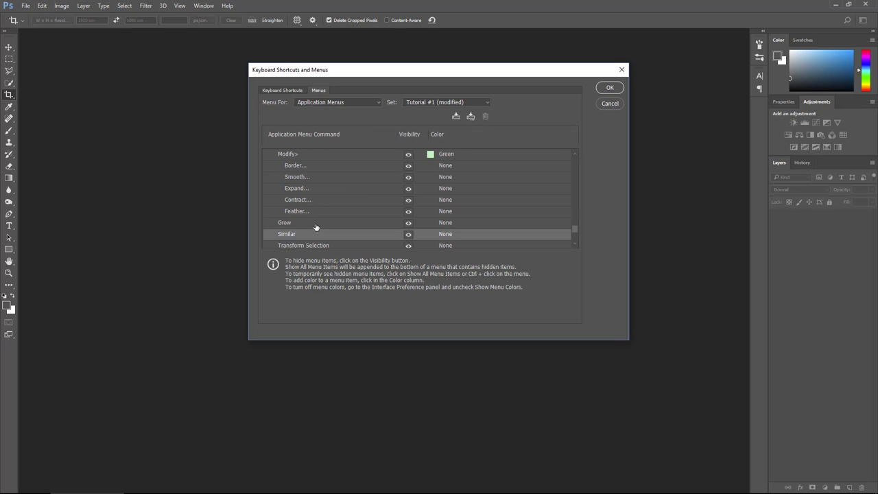
- Scroll through the Menus list to locate the Apply Image command
scroll(315, 229, up, 5)
scroll(314, 226, up, 1)
scroll(313, 226, up, 5)
scroll(313, 224, up, 5)
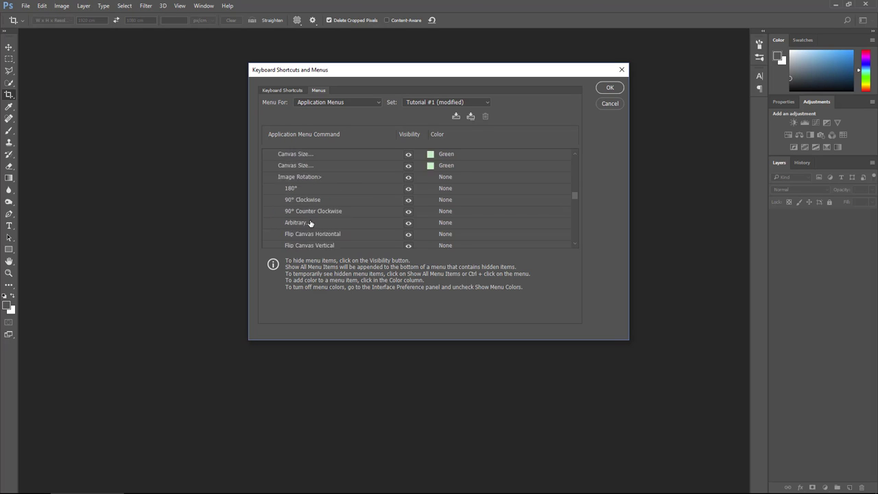
scroll(312, 221, up, 5)
scroll(311, 218, up, 3)
scroll(311, 219, up, 5)
scroll(311, 218, up, 3)
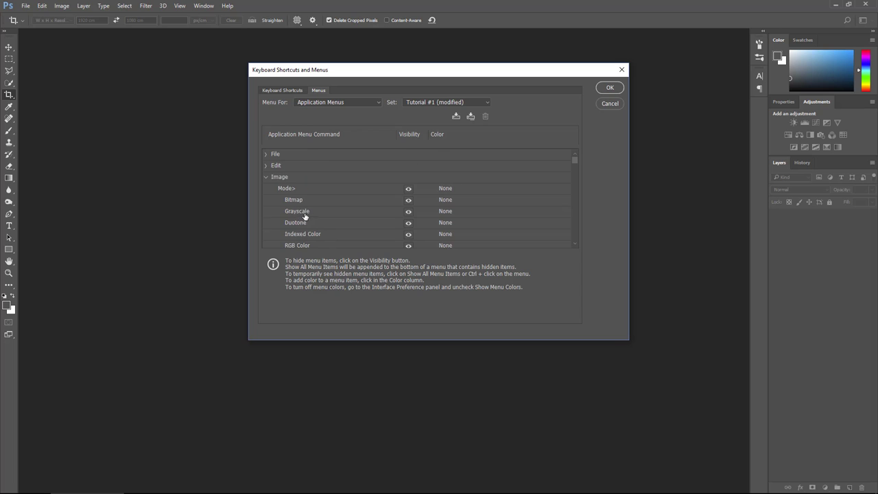
scroll(322, 198, down, 3)
scroll(322, 198, down, 4)
scroll(320, 198, down, 5)
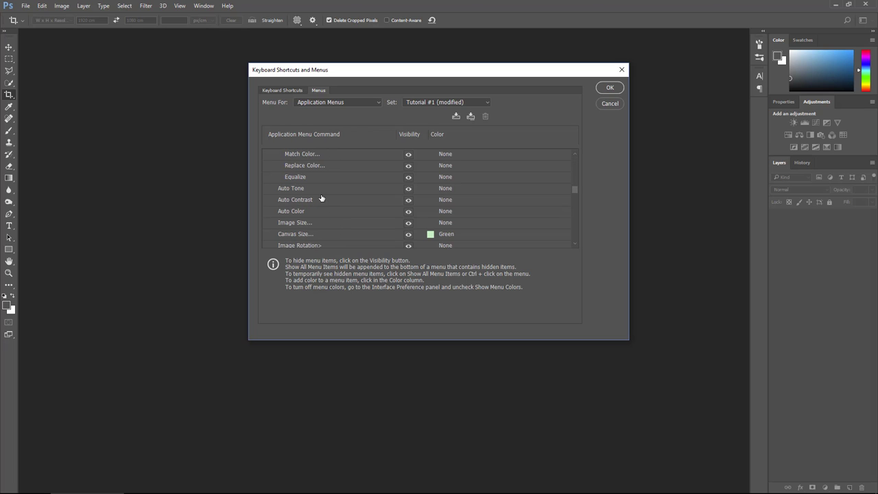
scroll(324, 229, down, 2)
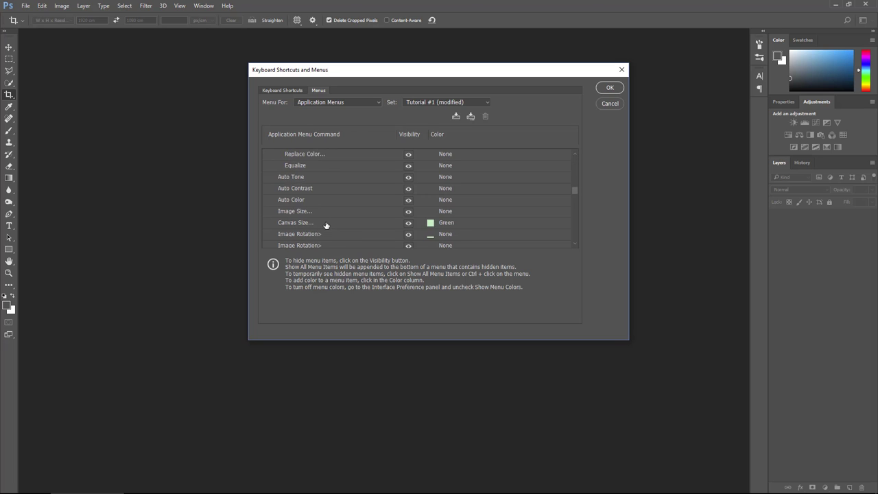
scroll(324, 226, down, 3)
scroll(325, 225, down, 5)
scroll(325, 225, down, 2)
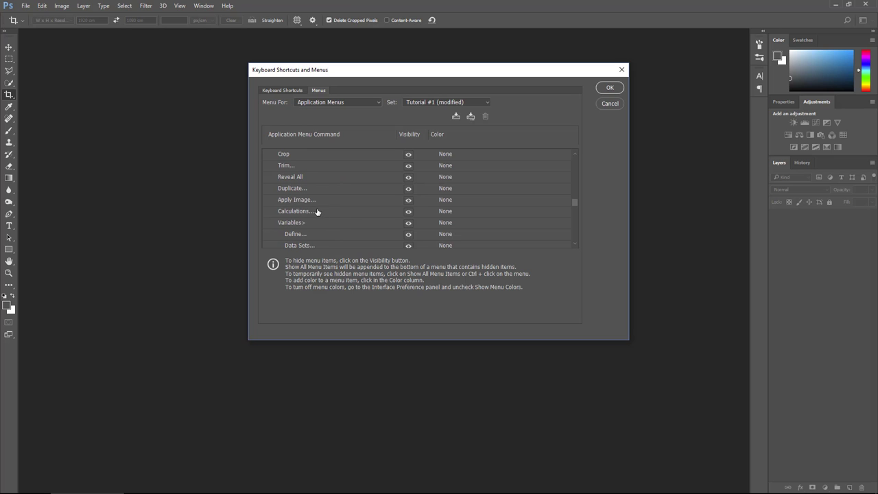
- Set Apply Image's colour to Green and confirm the menu changes with OK
click(323, 200)
click(446, 202)
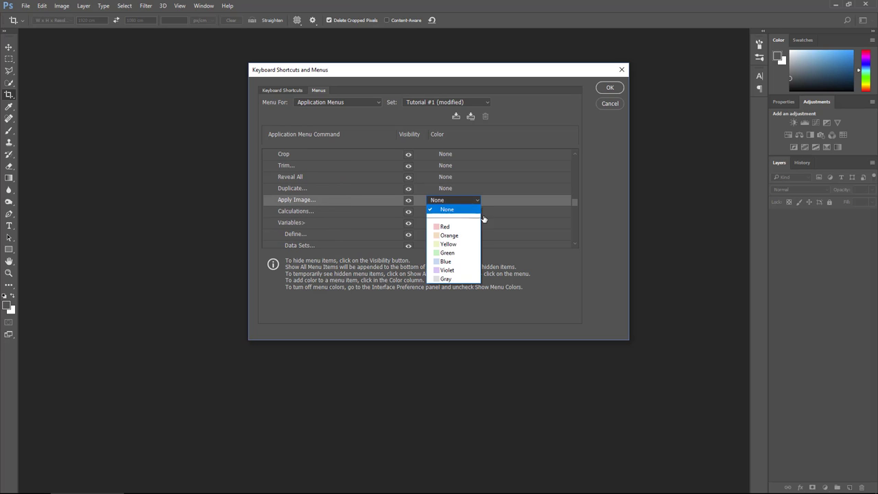
click(459, 253)
click(609, 87)
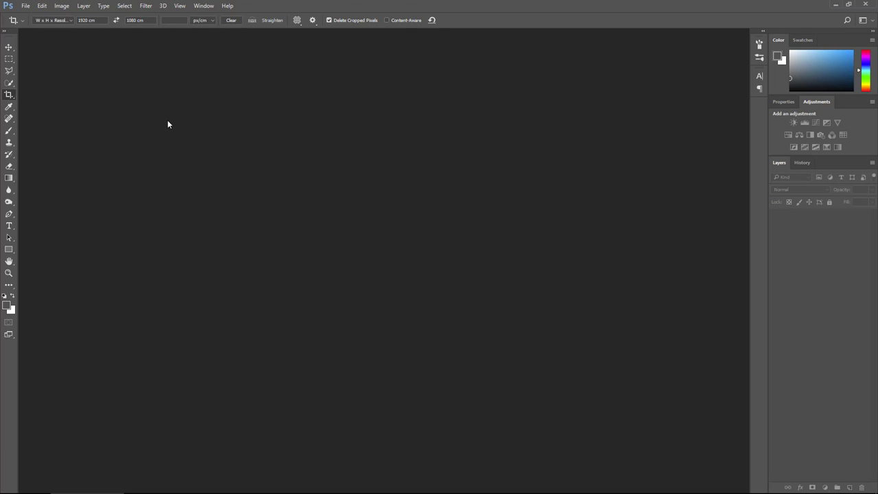
- Browse the File and Type menus to review the new green menu highlights
click(25, 6)
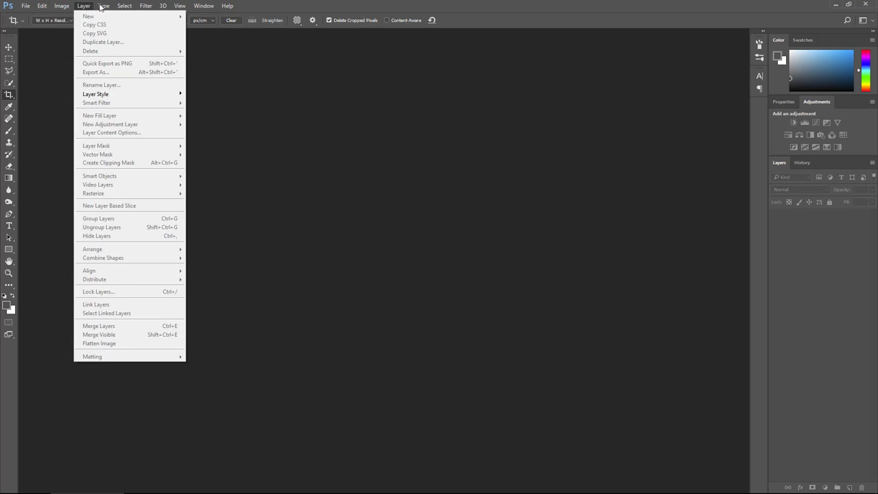
mouse_move(124, 6)
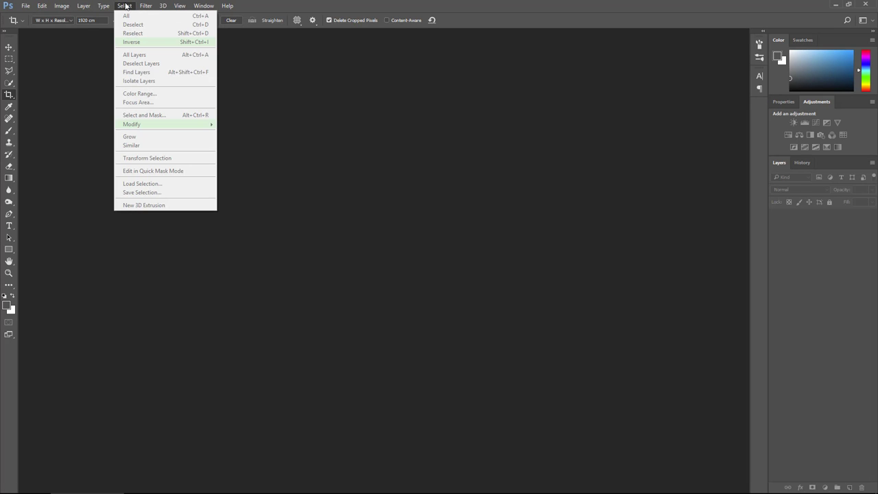
click(215, 133)
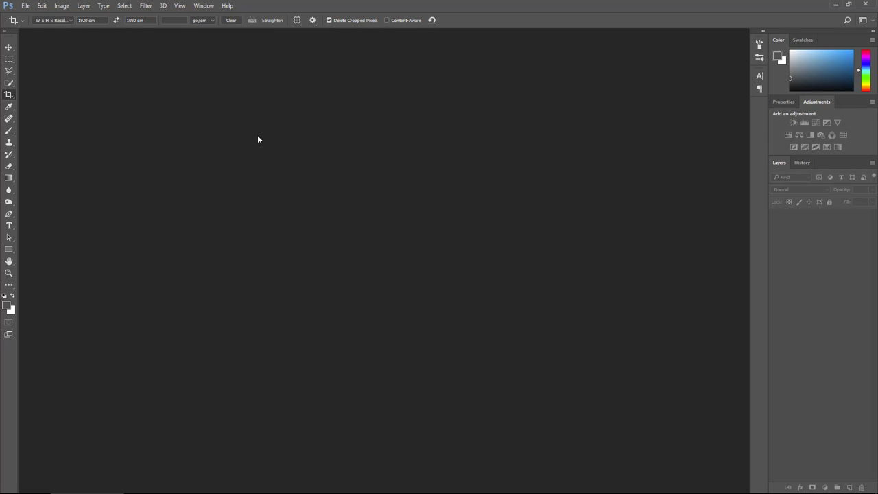
click(104, 6)
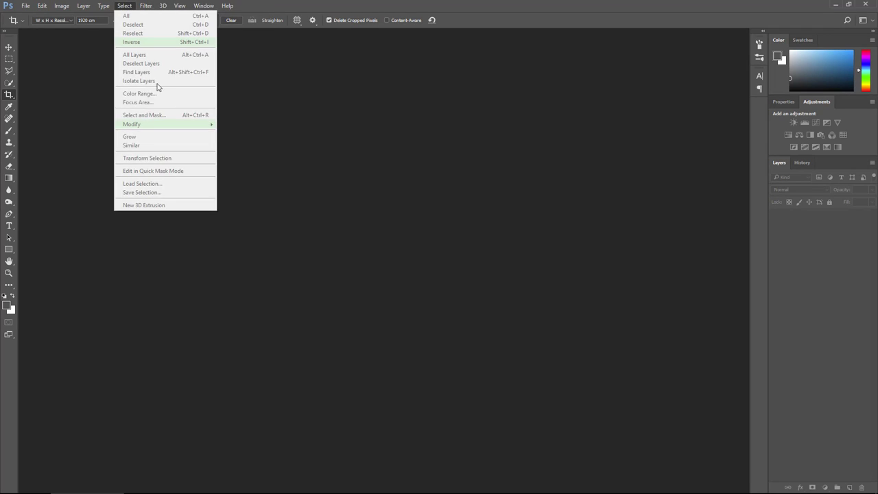
- Close the Select menu and switch to the Move tool with V
mouse_move(124, 6)
click(124, 8)
key(v)
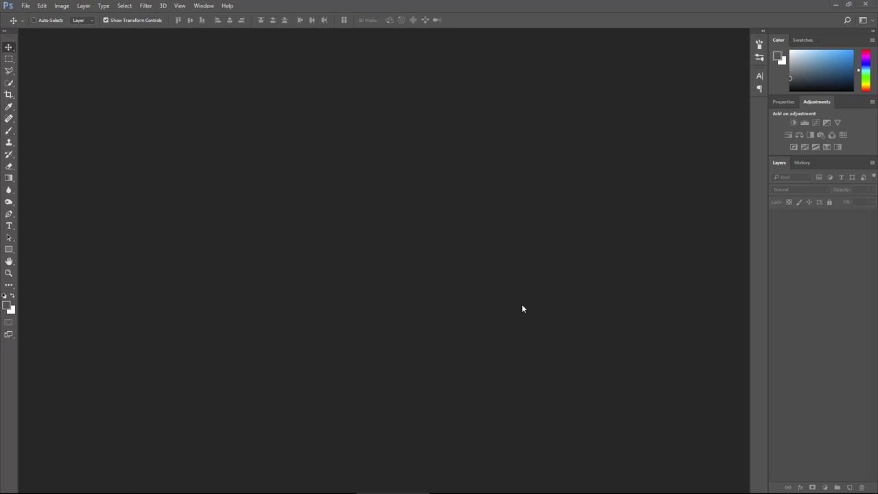